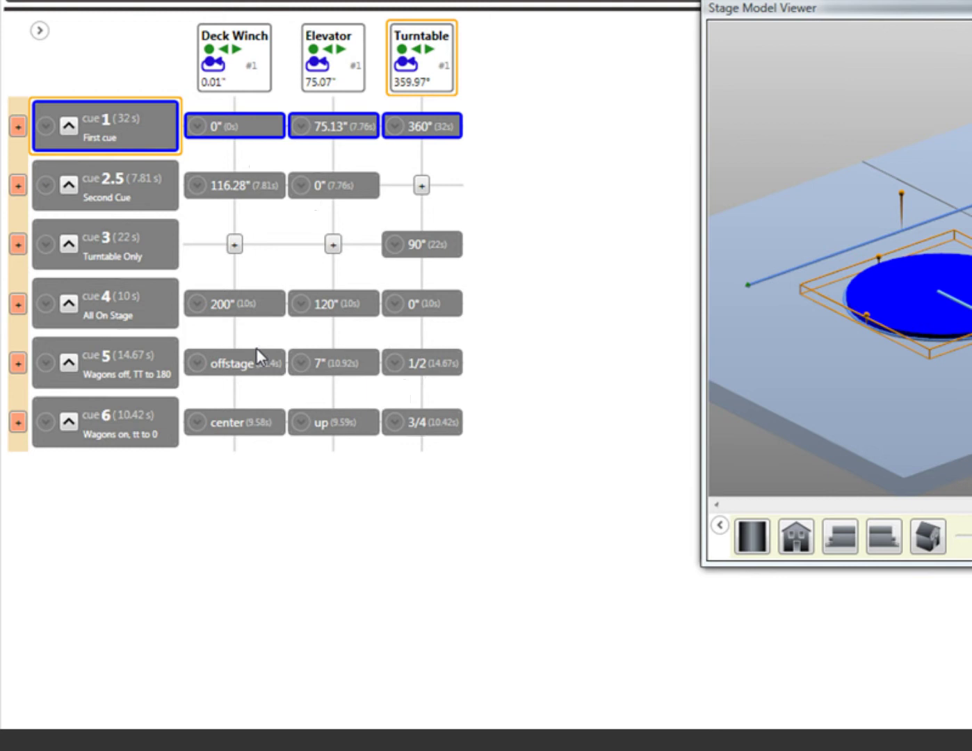
# Step: Delete the Elevator and Turntable movements from cue 4, leaving only its Deck Winch movement
pyautogui.rightClick(367, 312)
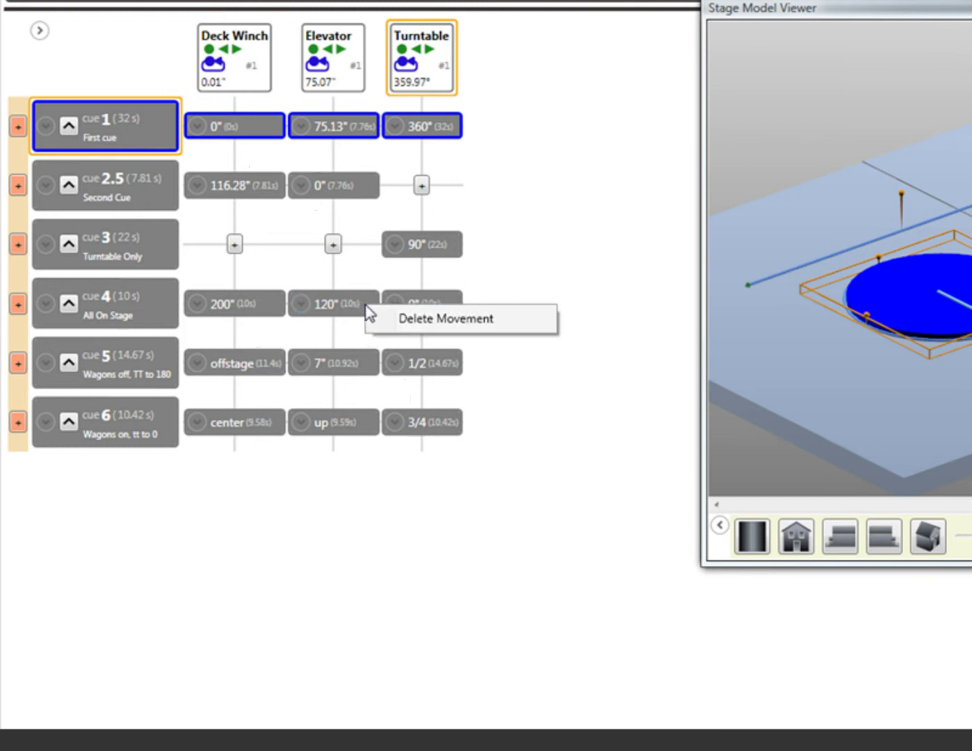
pyautogui.click(405, 324)
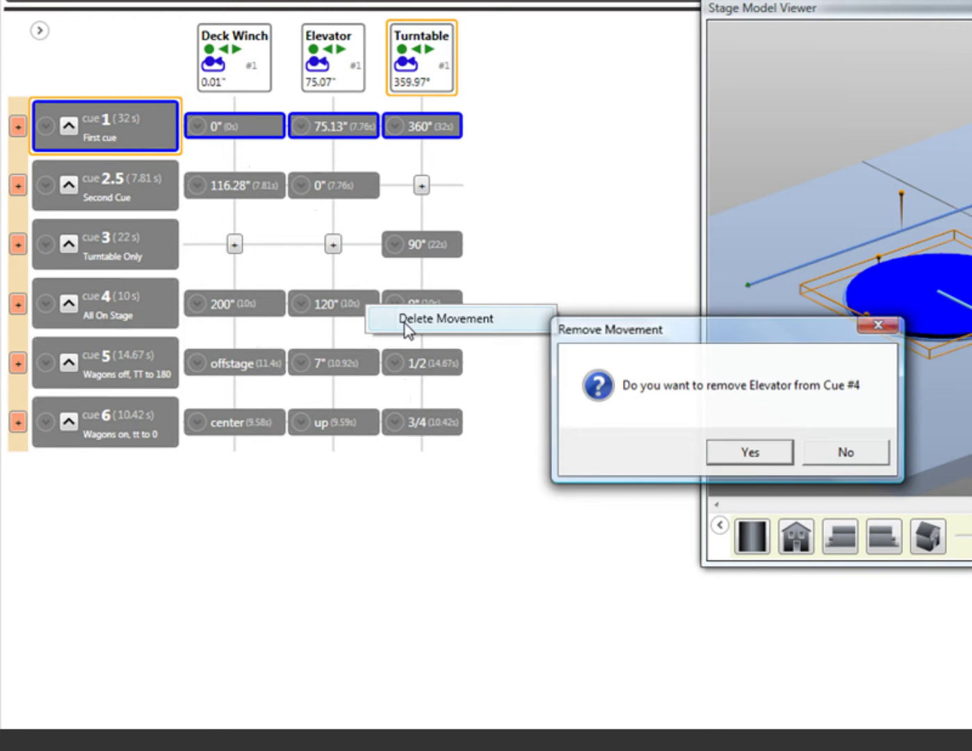
pyautogui.click(758, 454)
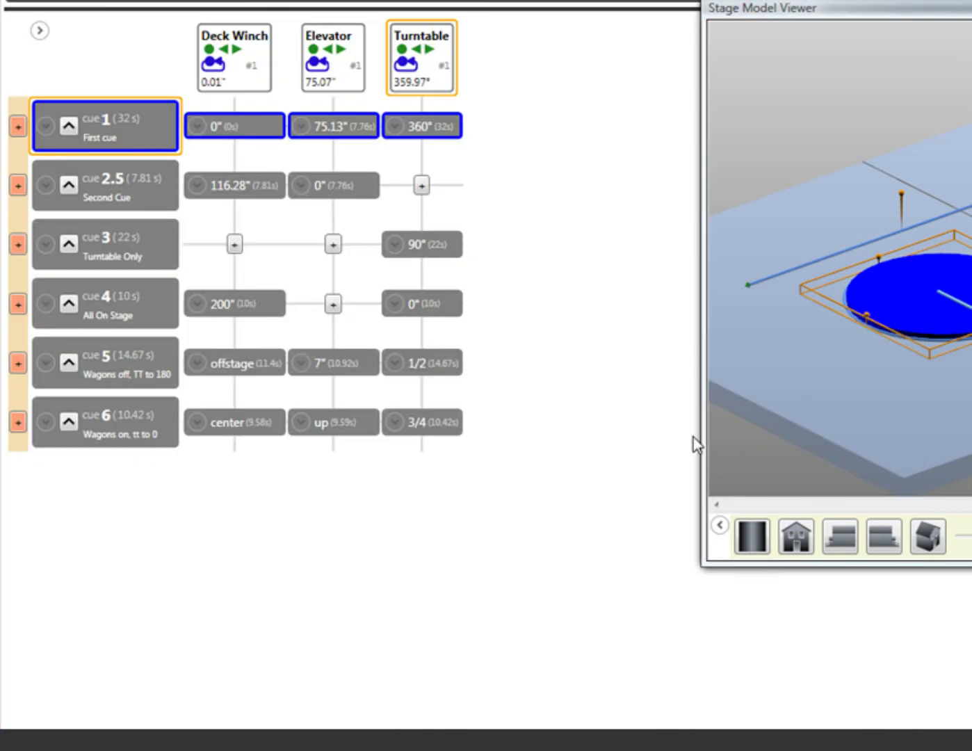
pyautogui.rightClick(449, 310)
pyautogui.click(474, 318)
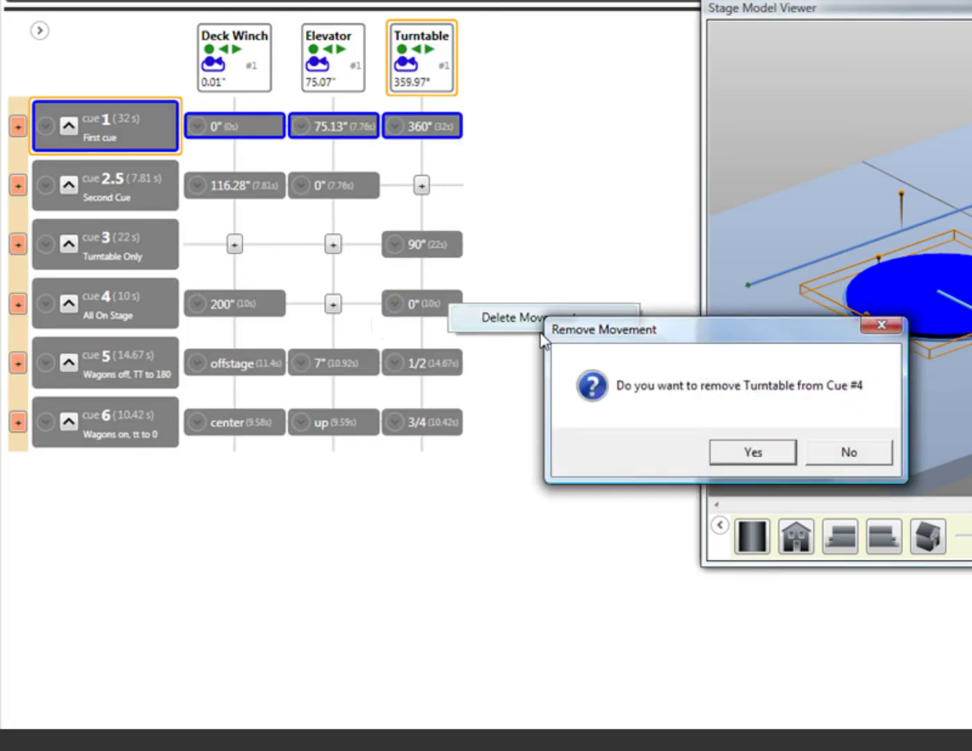
pyautogui.click(758, 453)
# Step: Delete the Deck Winch and Turntable movements from cue 5, keeping only its Elevator movement
pyautogui.rightClick(254, 368)
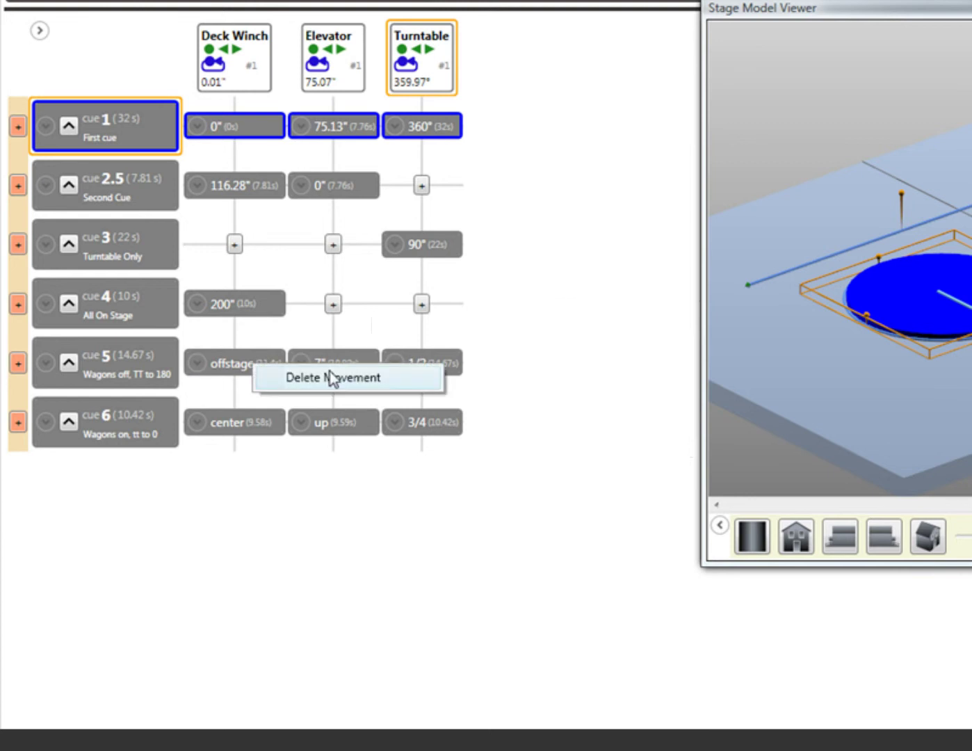
pyautogui.click(331, 380)
pyautogui.click(755, 454)
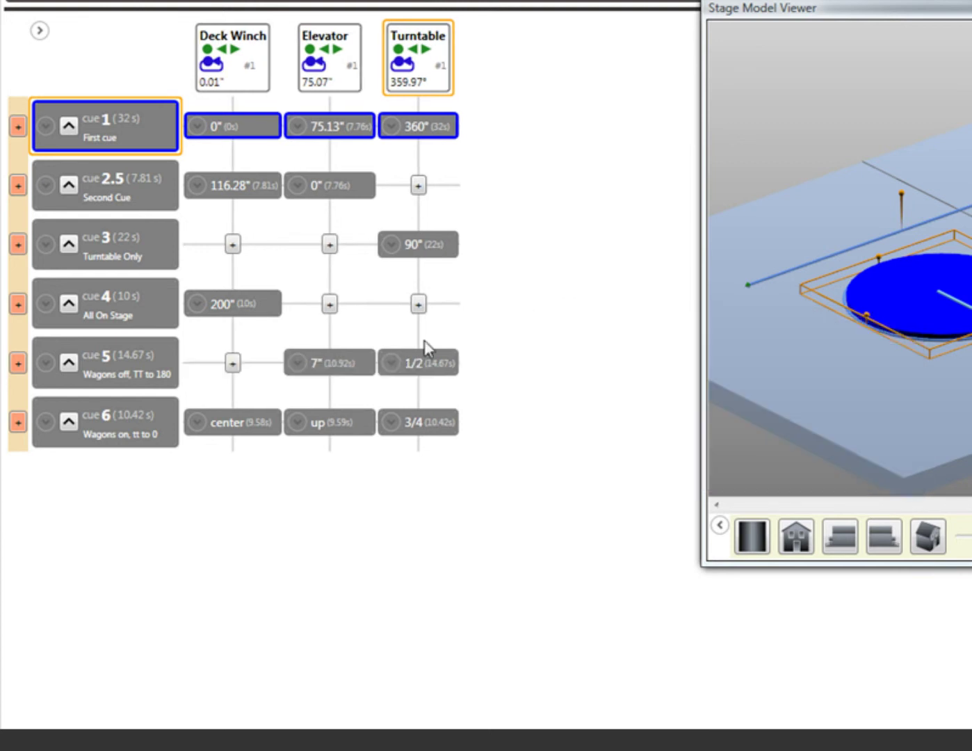
pyautogui.rightClick(425, 367)
pyautogui.click(481, 376)
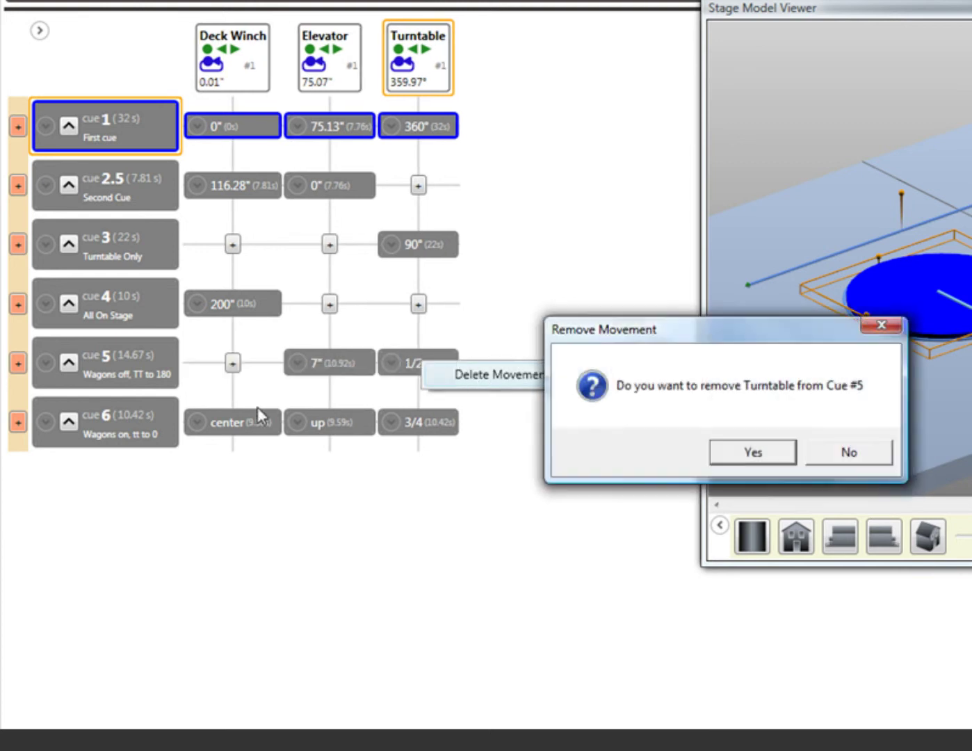
pyautogui.click(775, 454)
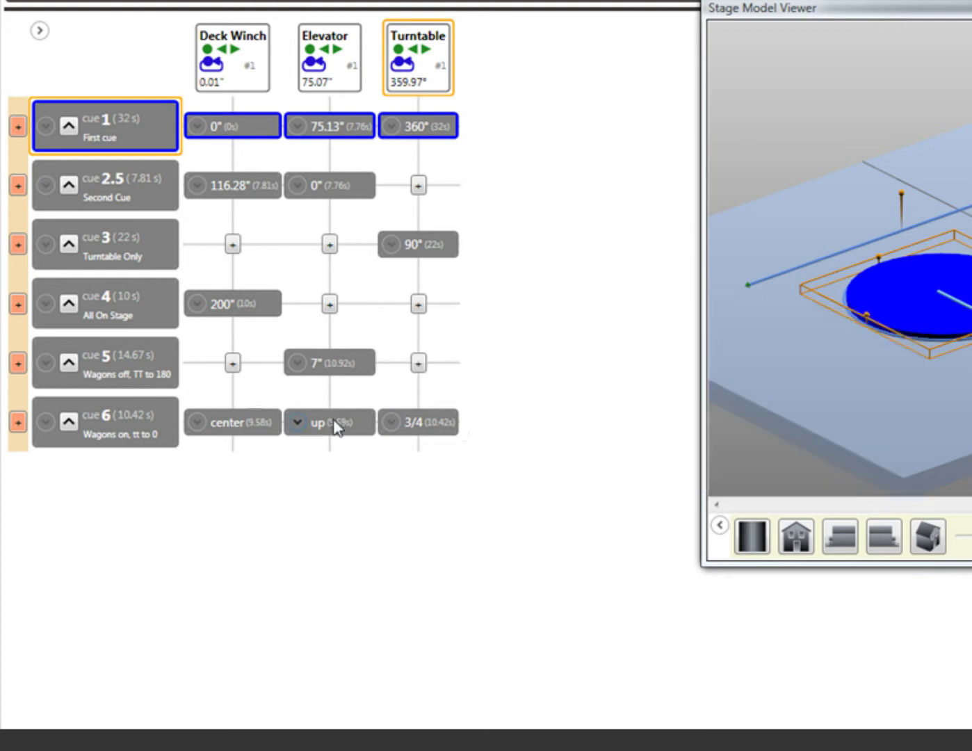
# Step: Delete the Elevator and Deck Winch movements from cue 6, keeping only its Turntable movement
pyautogui.rightClick(336, 426)
pyautogui.click(382, 434)
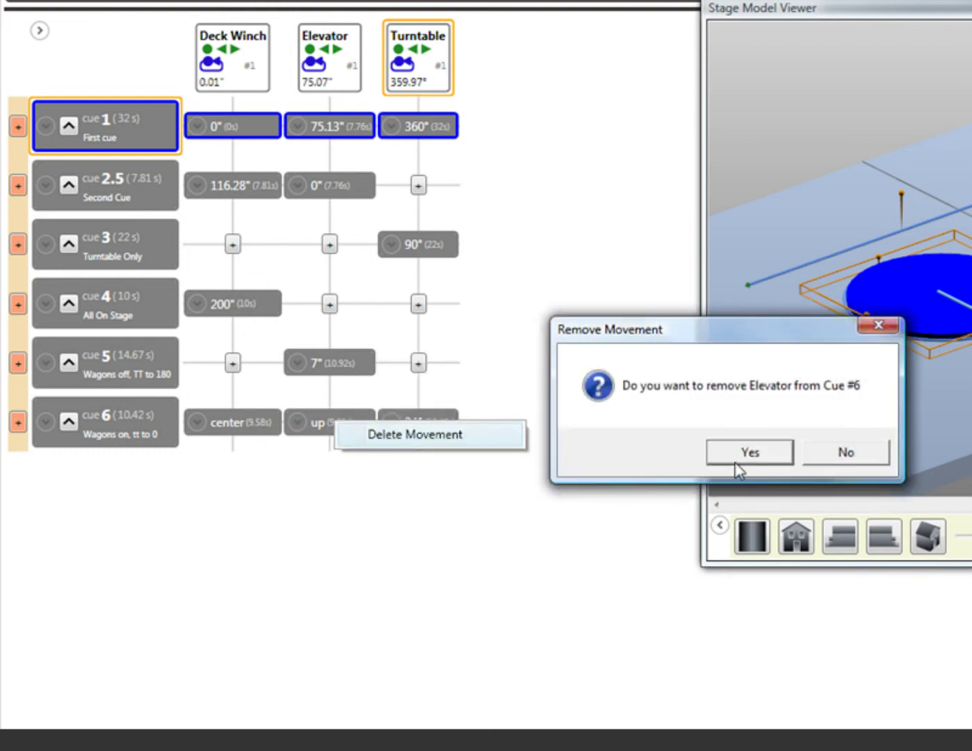
pyautogui.click(738, 468)
pyautogui.rightClick(259, 427)
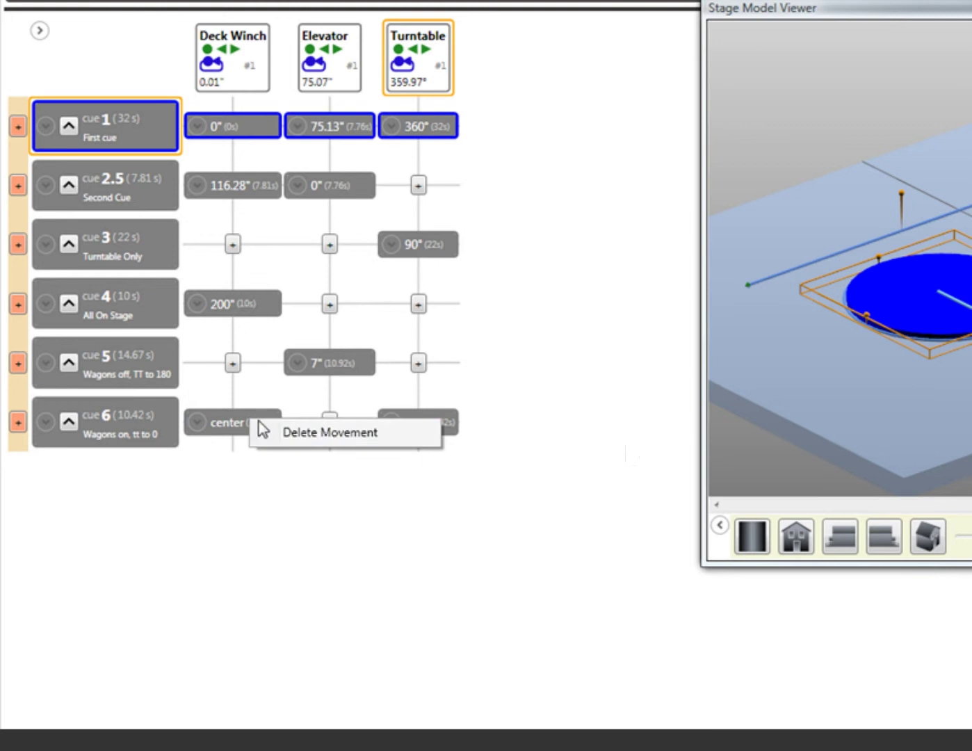
pyautogui.click(325, 432)
pyautogui.click(749, 452)
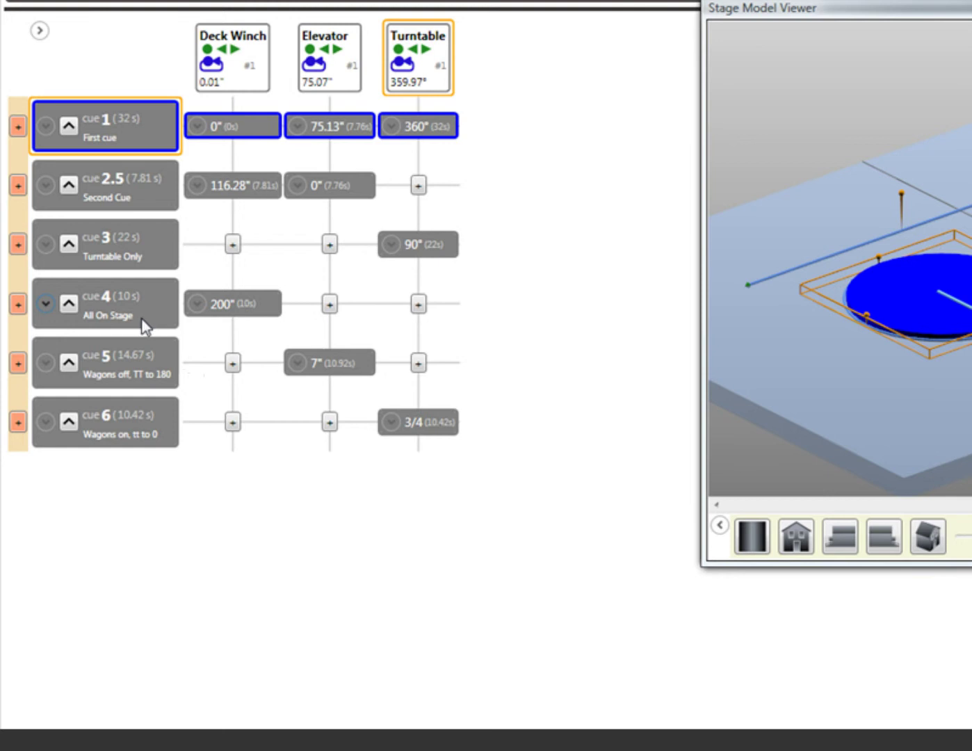
# Step: Link cue 5 to parent cue 4 (All On Stage) with a Time Link and a delay of 2 seconds
pyautogui.click(18, 362)
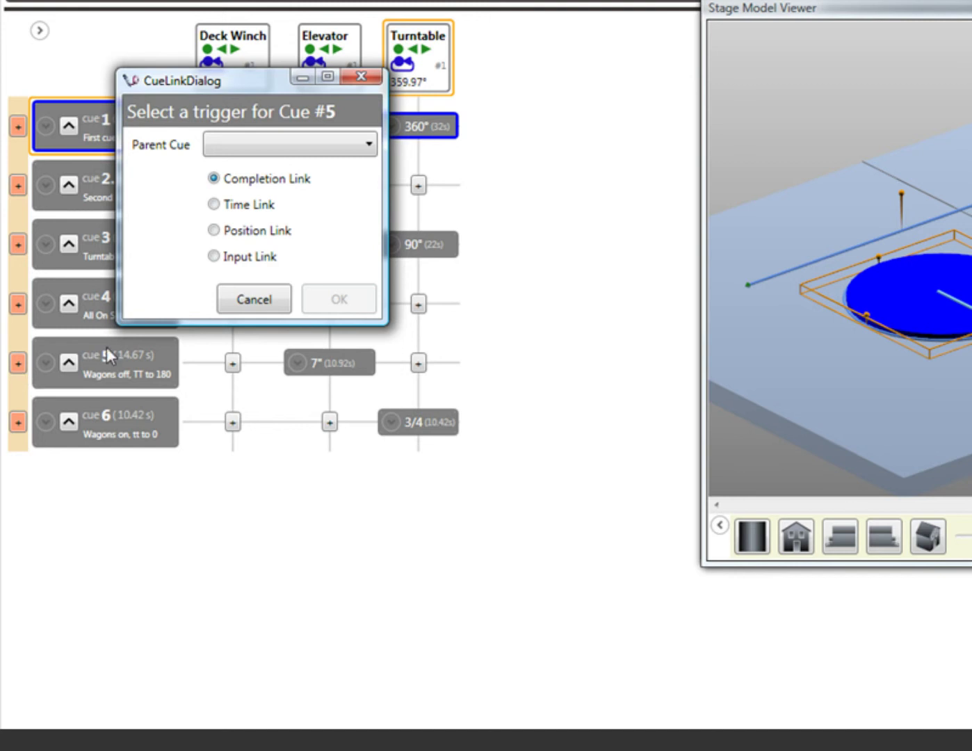
pyautogui.click(366, 145)
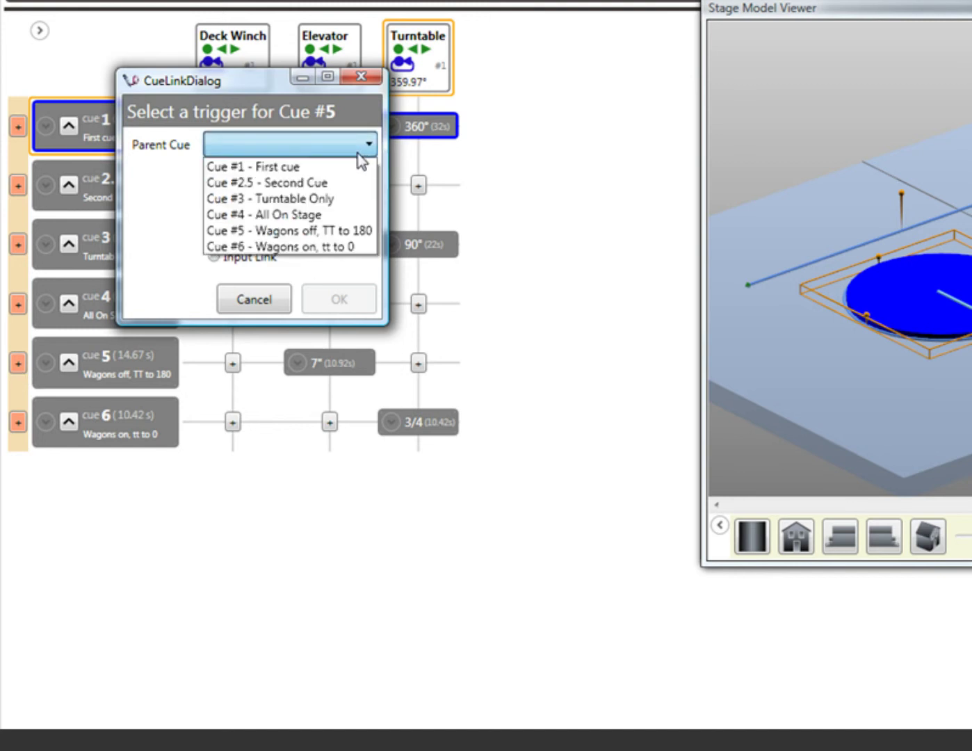
pyautogui.click(304, 215)
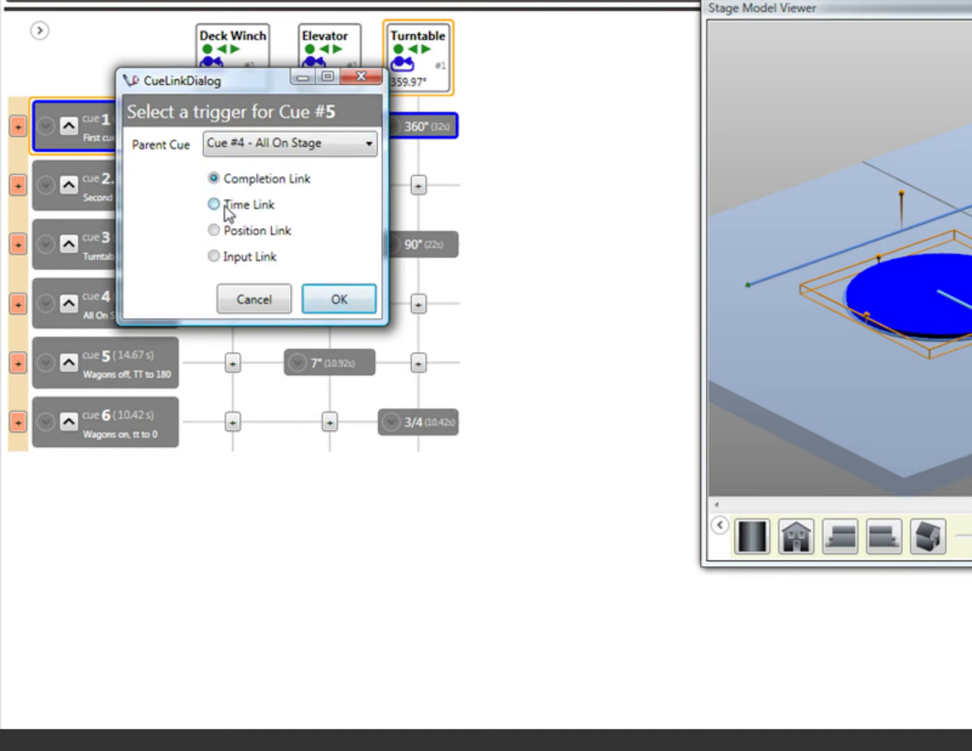
pyautogui.click(333, 299)
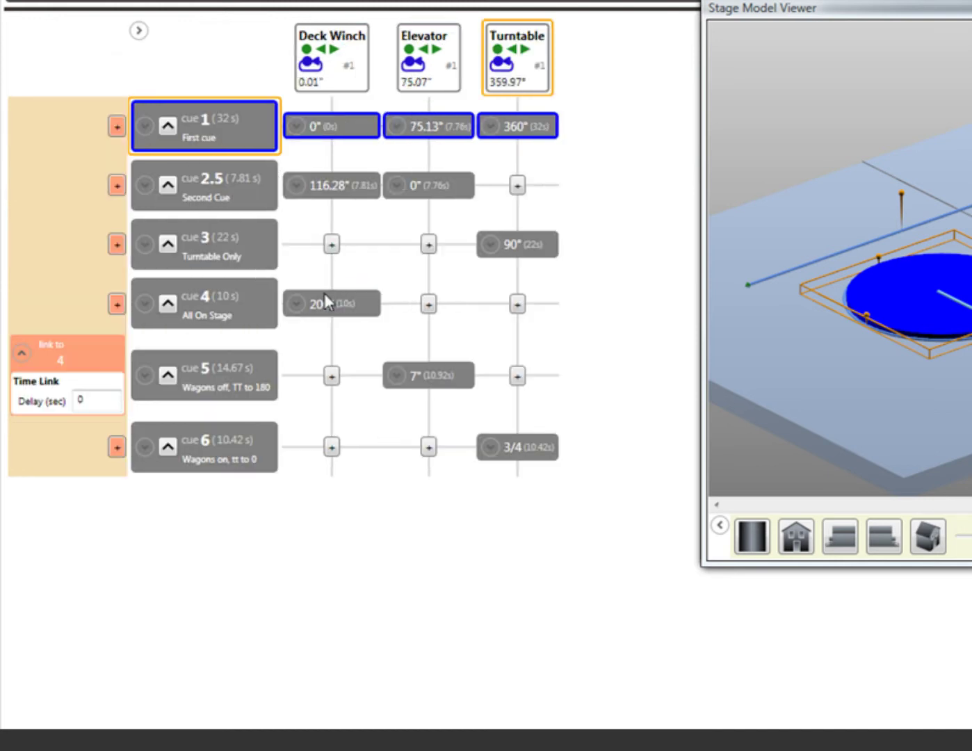
pyautogui.doubleClick(95, 395)
# Step: Link cue 6 to parent cue 5 (Wagons off, TT to 180) with a Time Link and a 2-second delay
pyautogui.click(119, 451)
pyautogui.click(363, 169)
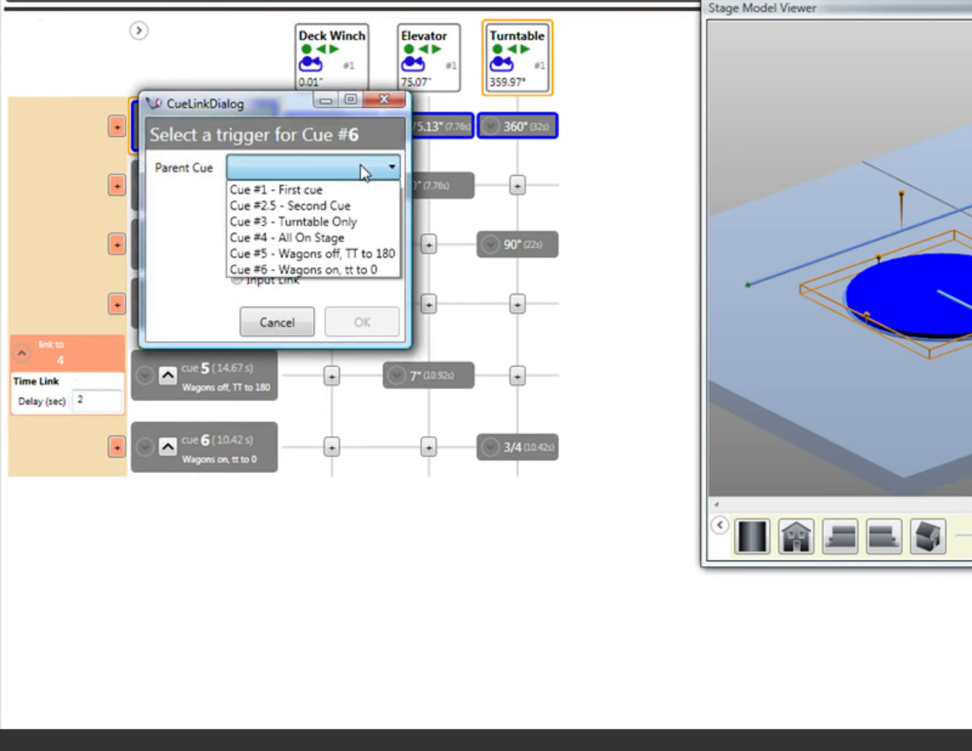
pyautogui.click(315, 256)
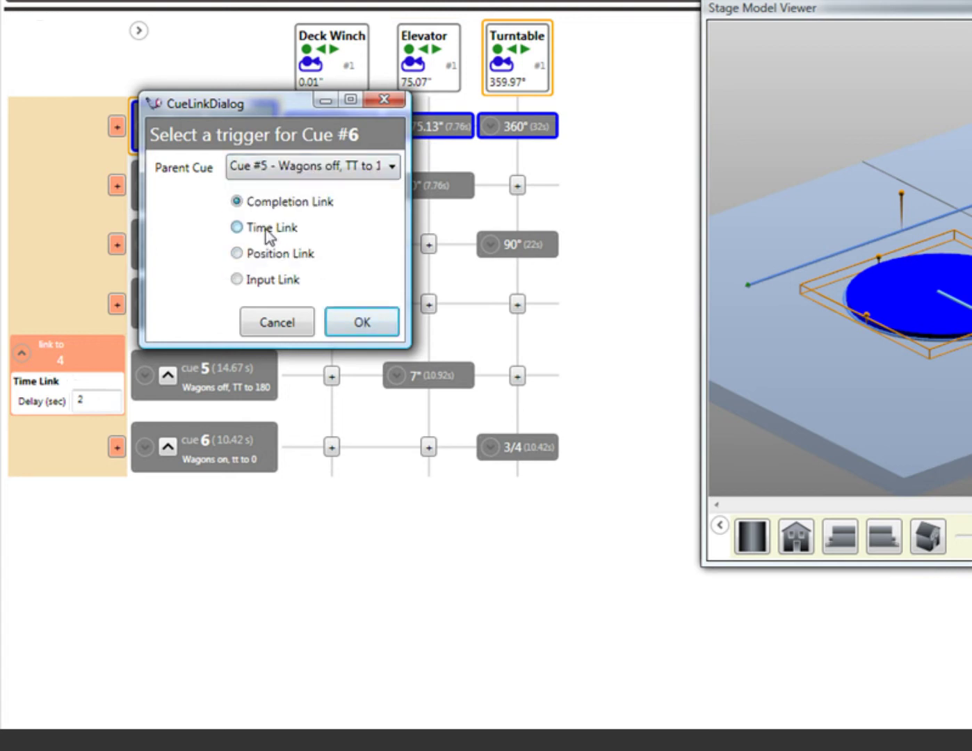
pyautogui.click(357, 314)
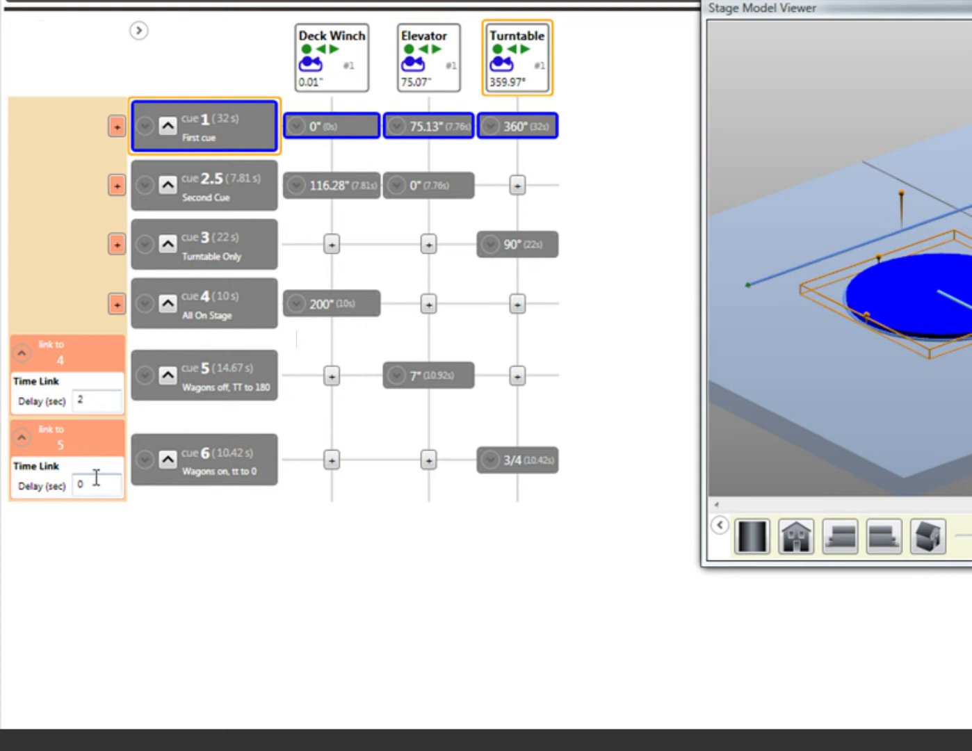
pyautogui.doubleClick(91, 485)
pyautogui.write('2')
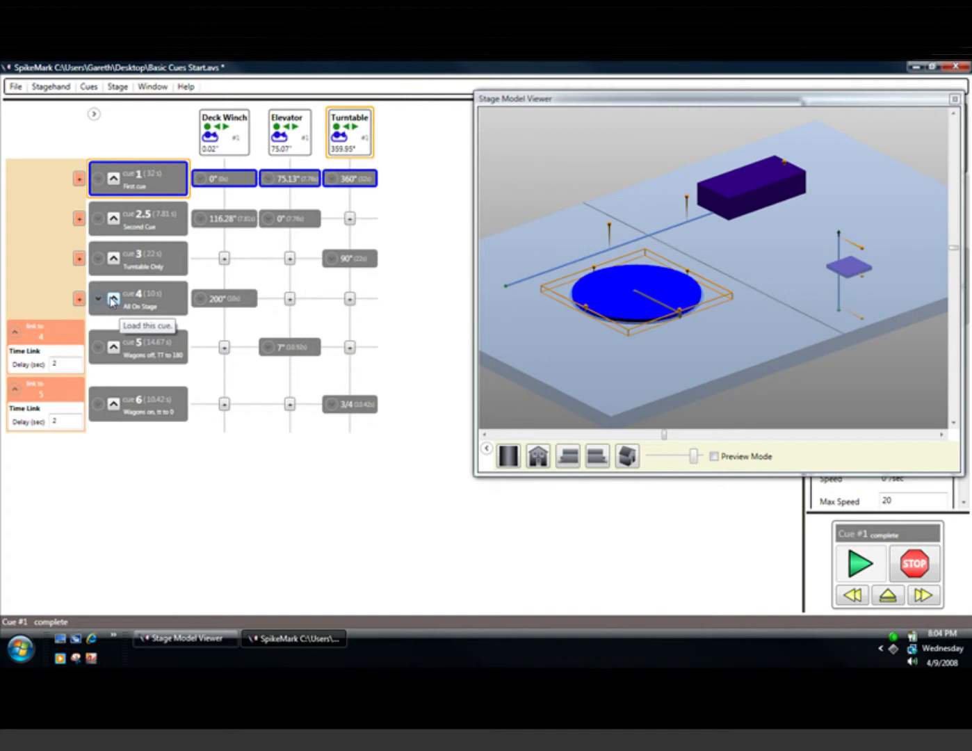
# Step: Load cue 4 and run it to play the linked cue sequence
pyautogui.click(112, 302)
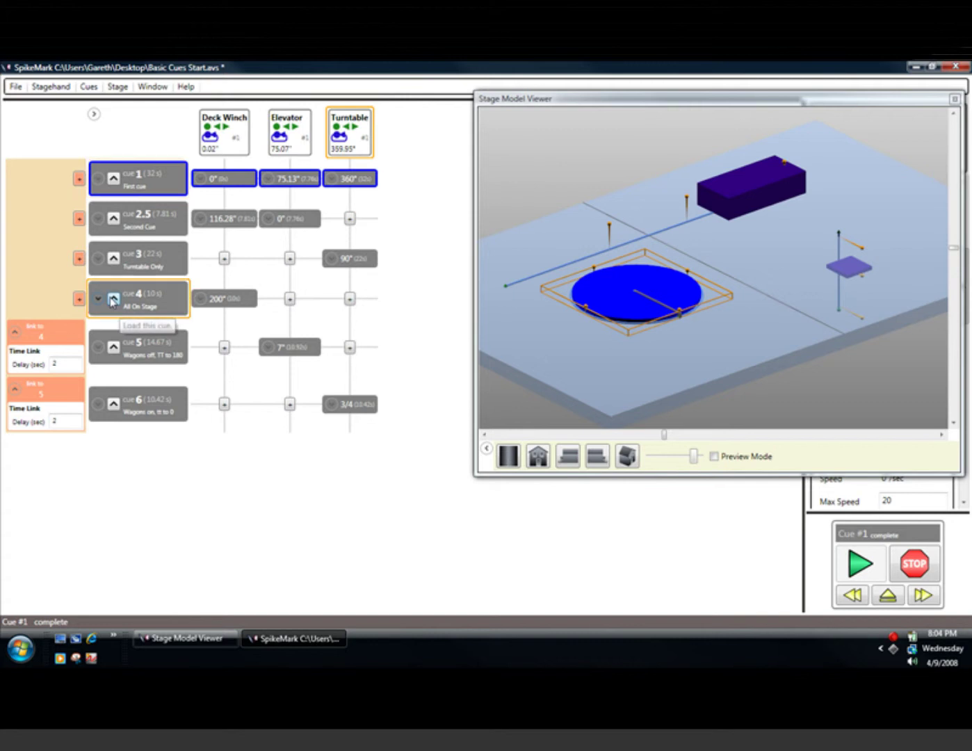
pyautogui.click(852, 567)
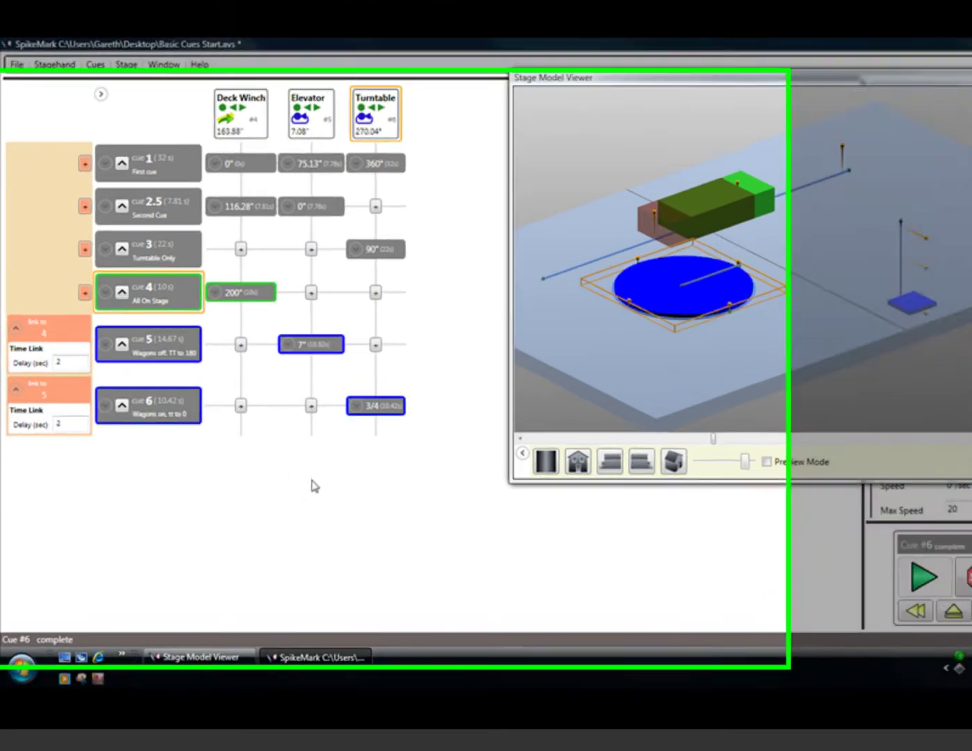
# Step: Add two new cues numbered 7 and 8 without descriptions
pyautogui.rightClick(299, 477)
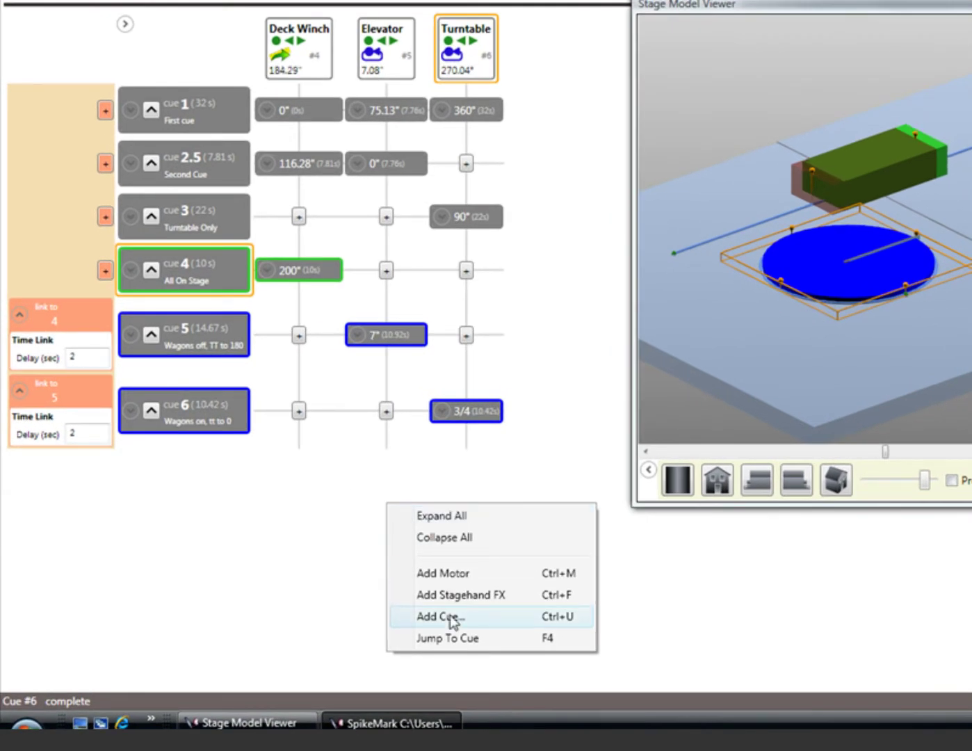
pyautogui.click(449, 618)
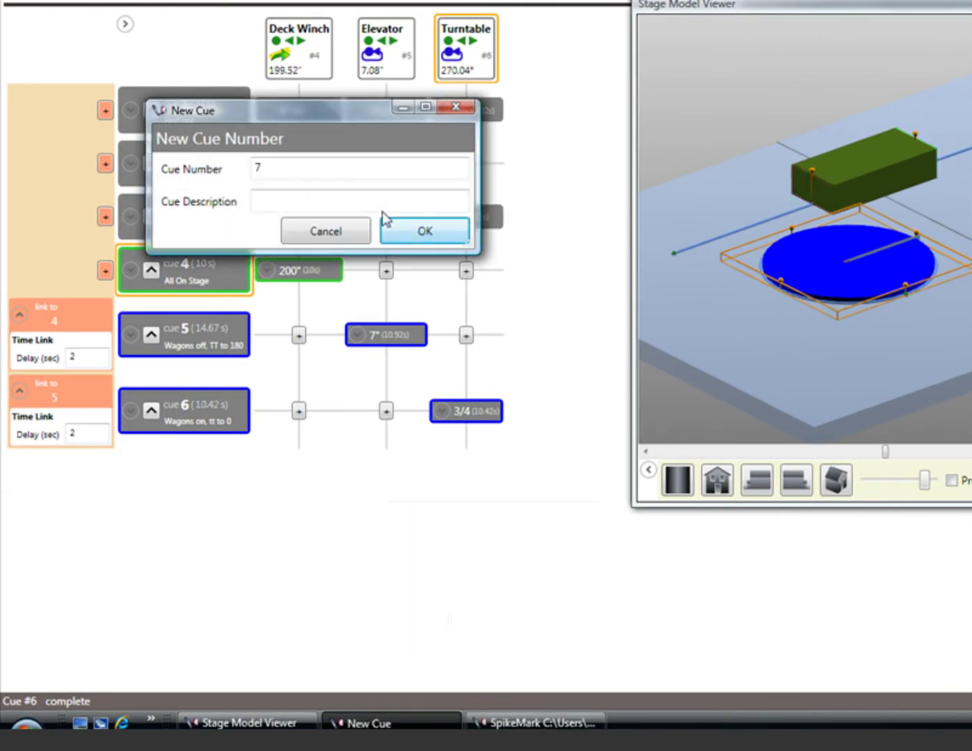
pyautogui.click(416, 238)
pyautogui.rightClick(440, 537)
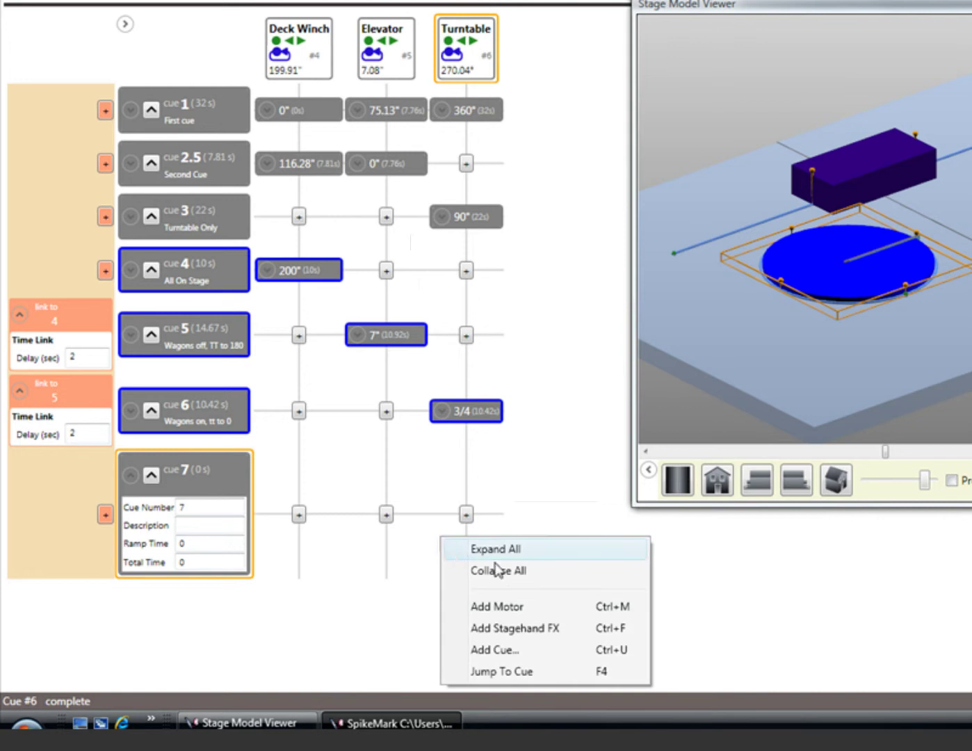
pyautogui.click(524, 655)
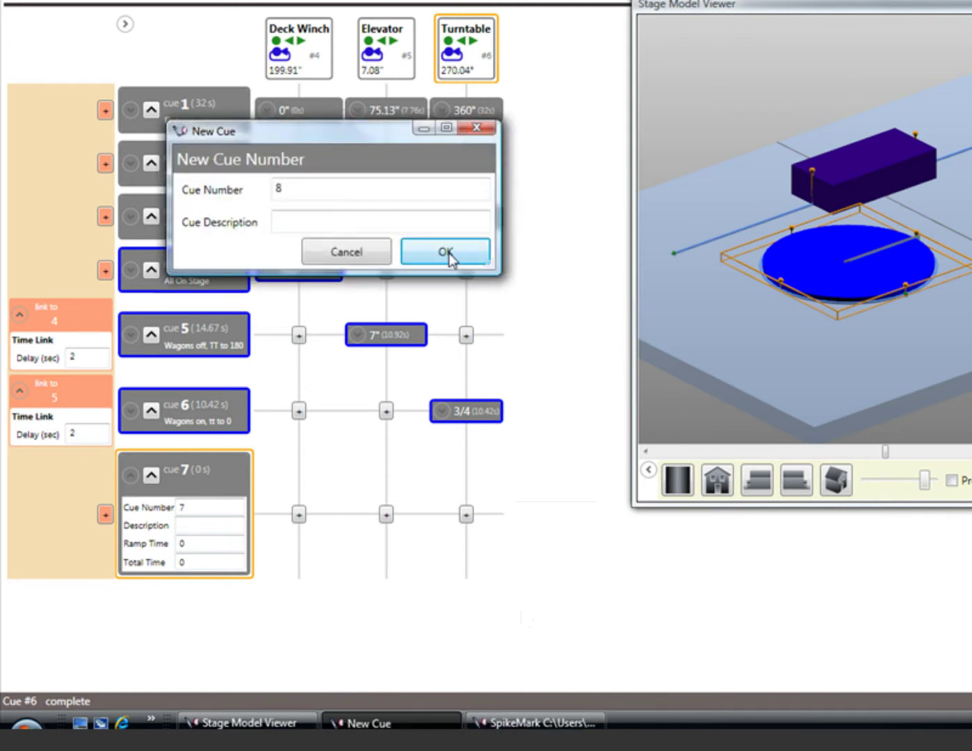
pyautogui.click(446, 255)
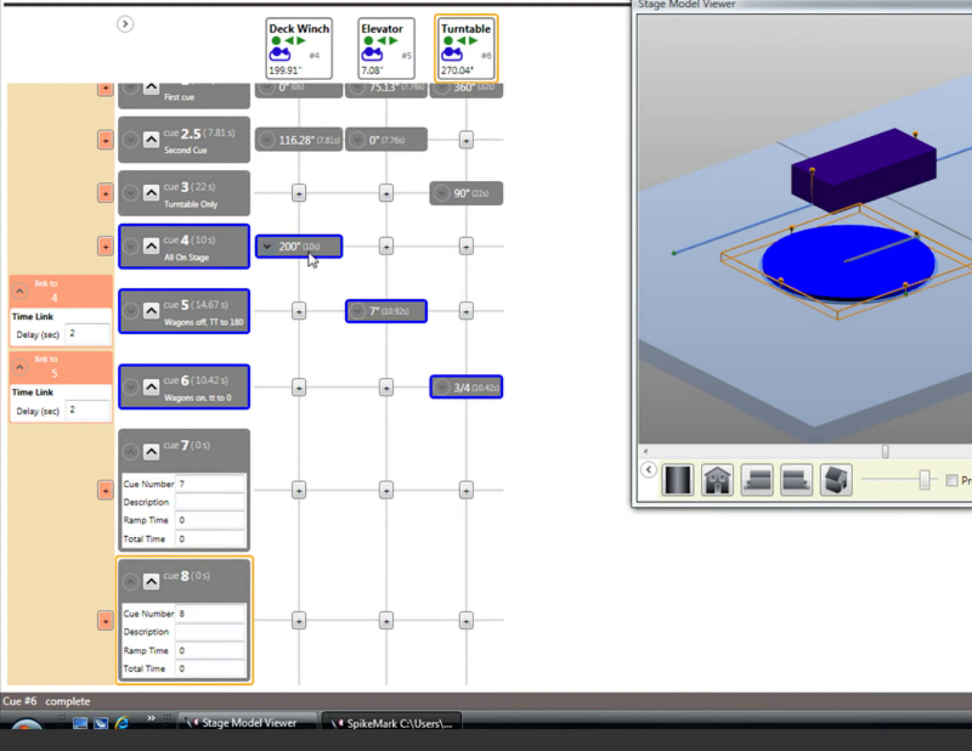
# Step: Add a Deck Winch movement to cue 7 and set its target position to the SR spike (350)
pyautogui.click(301, 489)
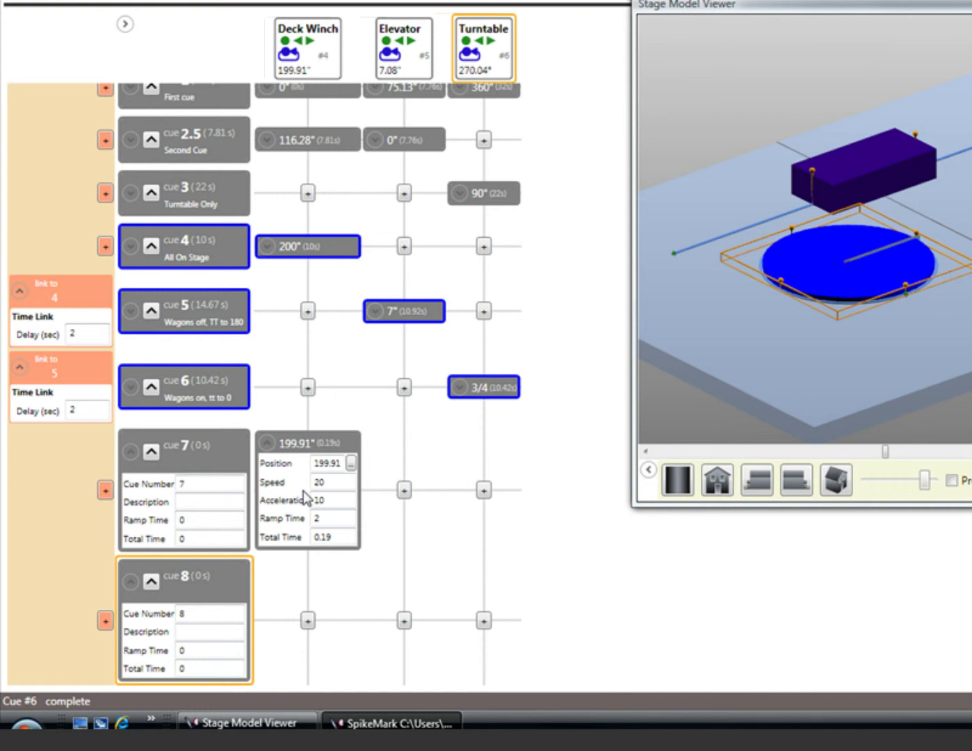
pyautogui.click(351, 462)
pyautogui.click(188, 115)
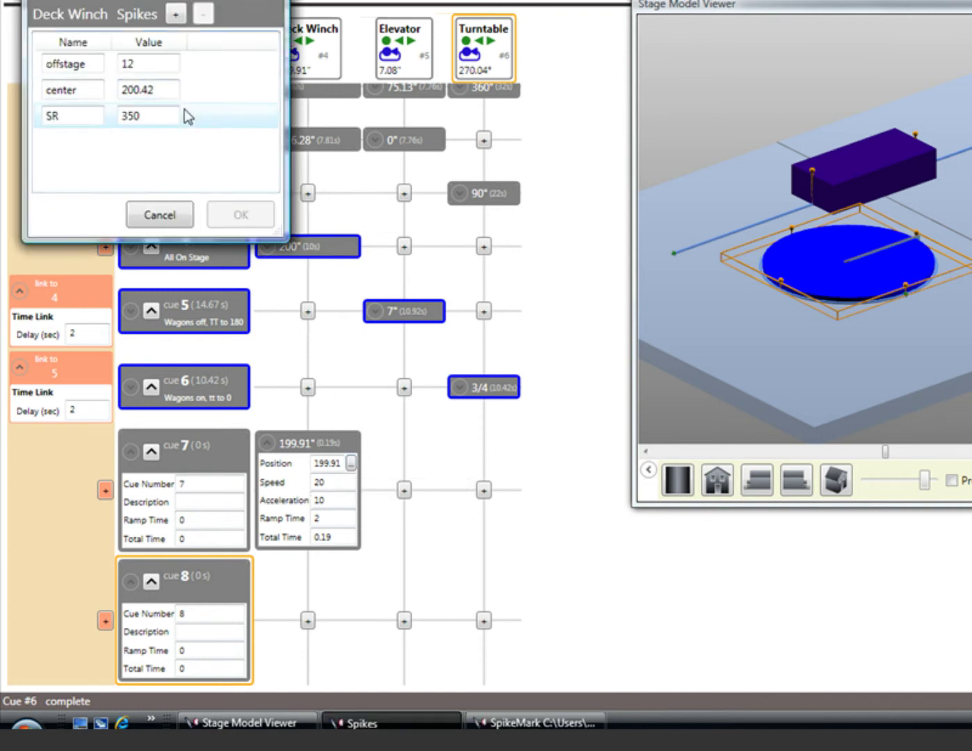
pyautogui.click(243, 224)
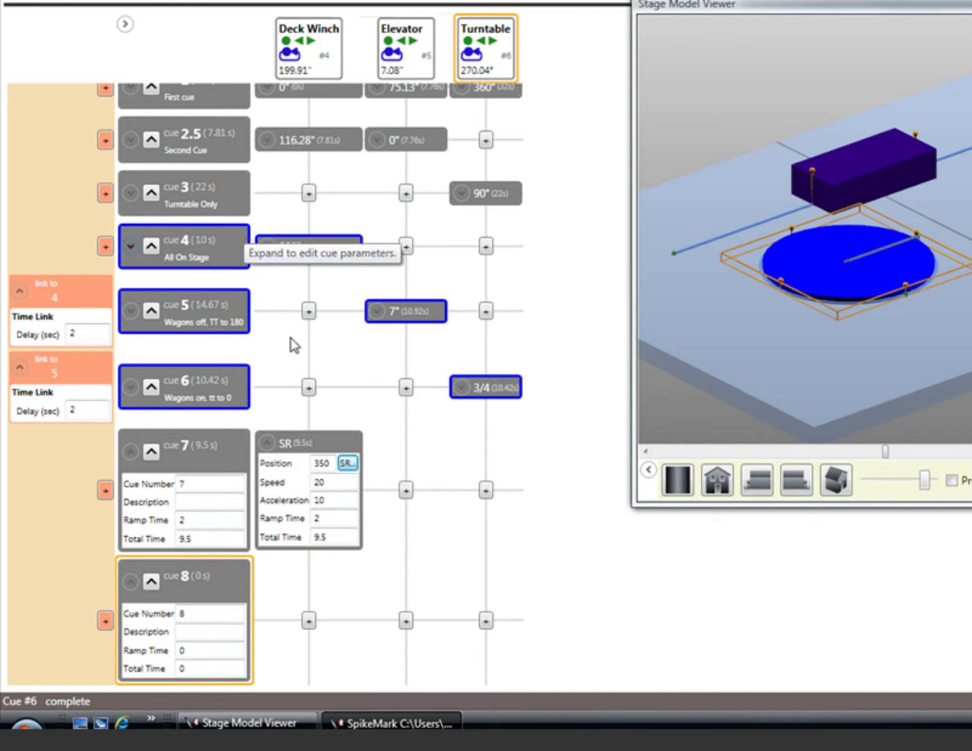
# Step: Add a Turntable movement to cue 8 and set its target position to the home spike (0)
pyautogui.click(486, 622)
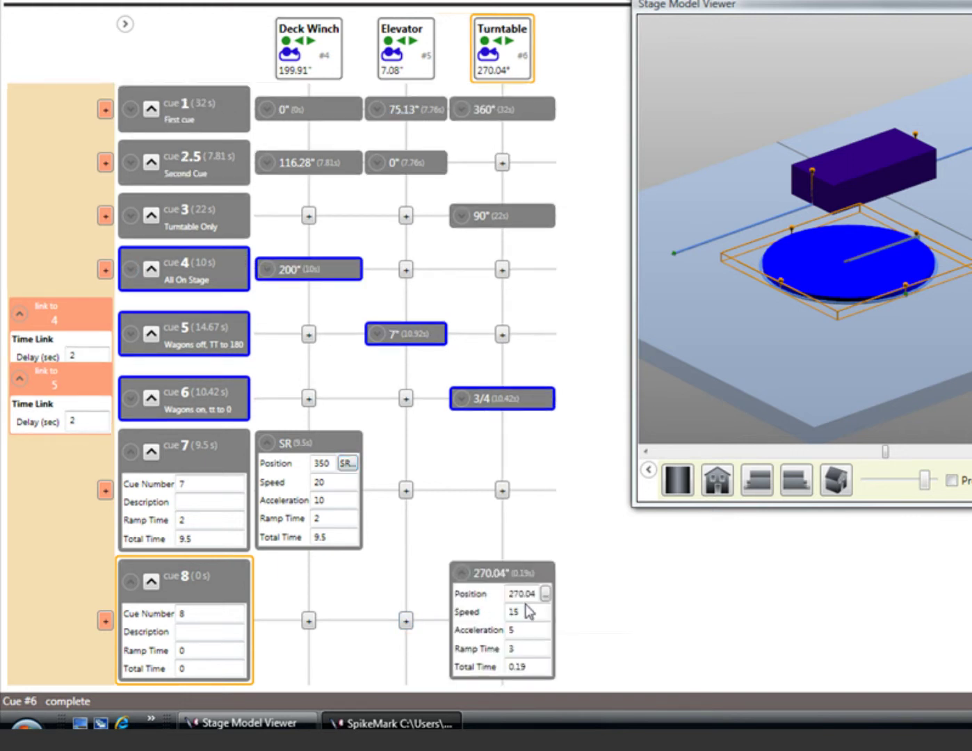
pyautogui.click(546, 593)
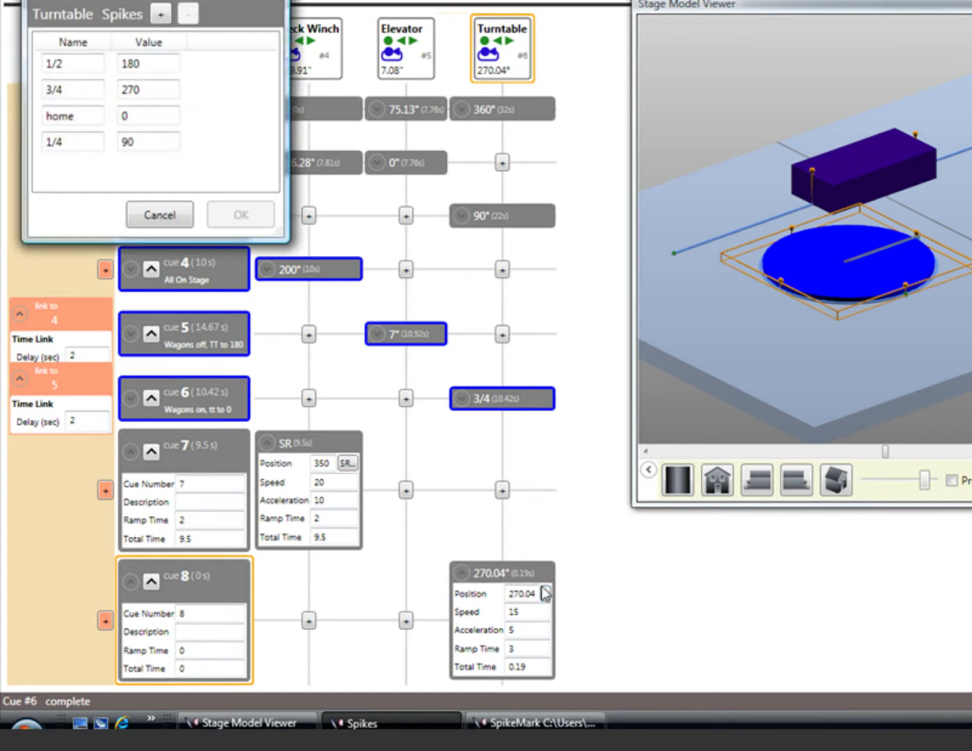
pyautogui.click(185, 125)
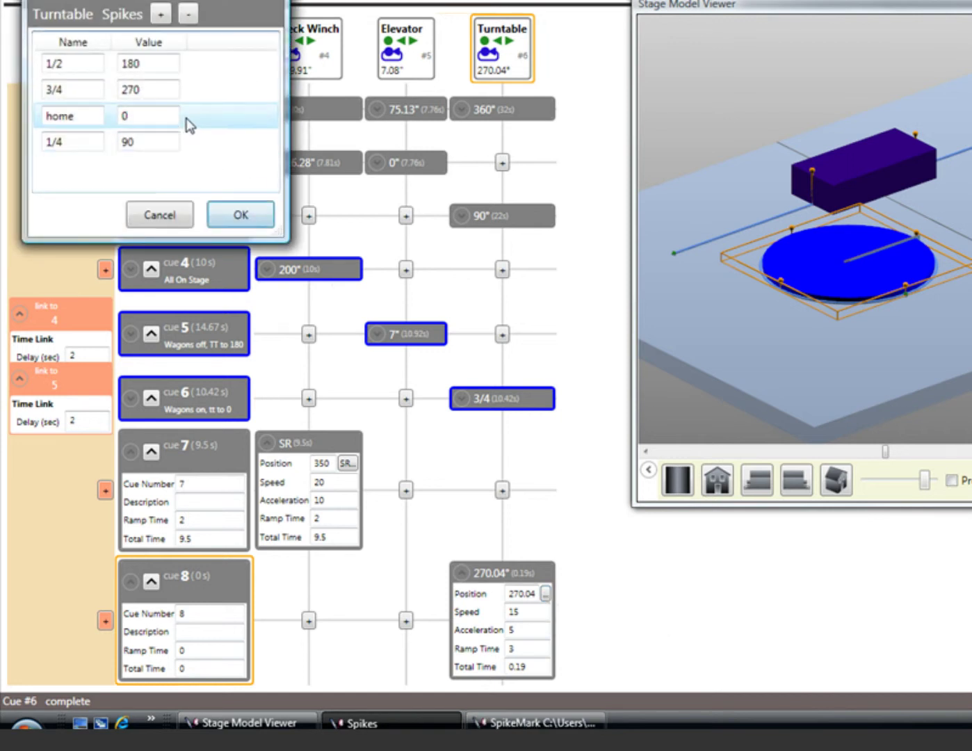
pyautogui.click(254, 222)
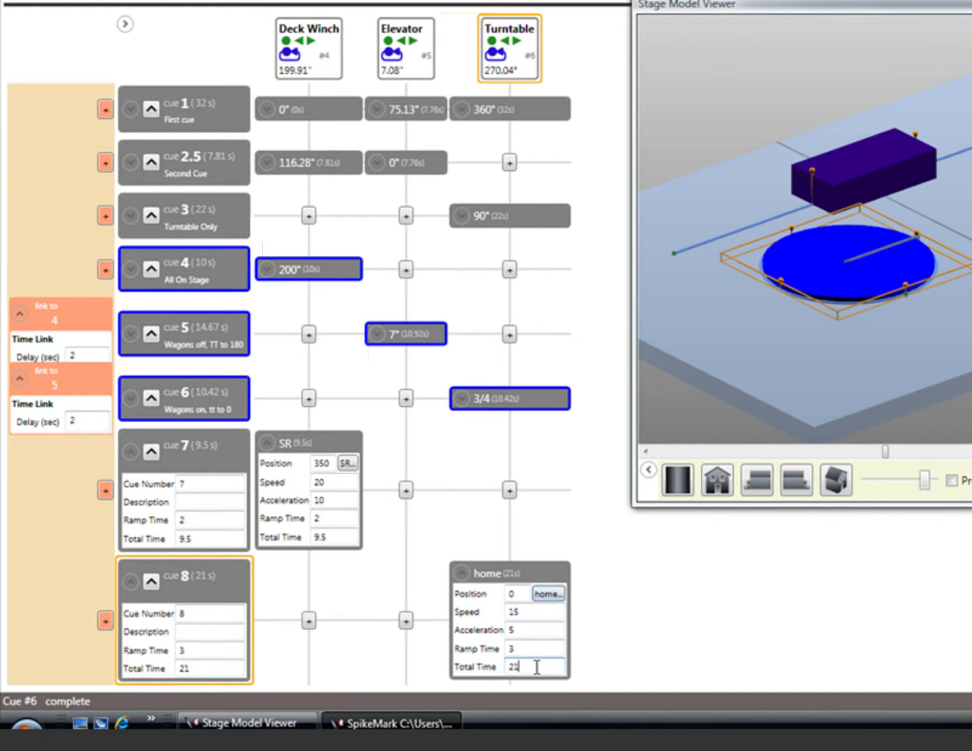
# Step: Try to set the total time of cue 8's Turntable movement to 10 seconds
pyautogui.moveTo(536, 666); pyautogui.dragTo(480, 666)
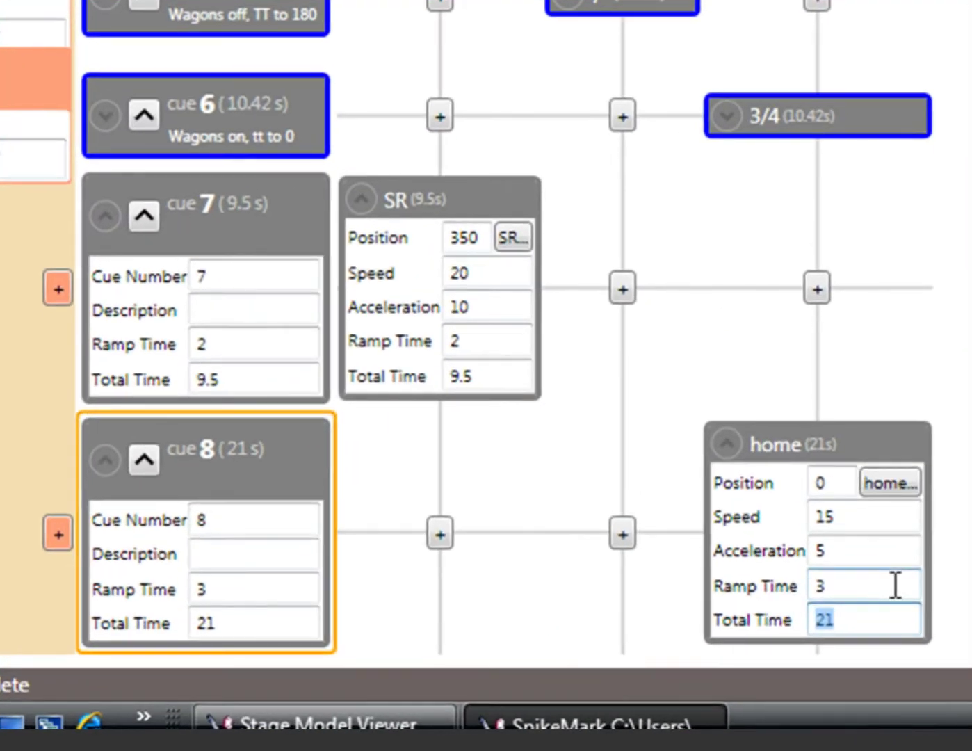
pyautogui.write('10')
pyautogui.click(896, 586)
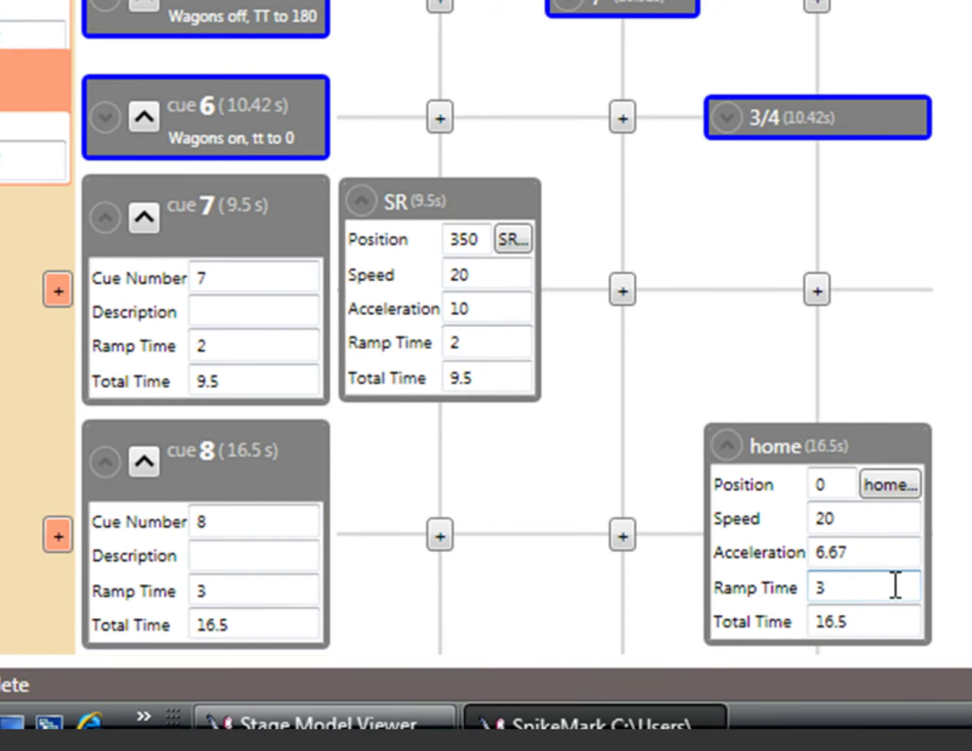
# Step: Change the target position of cue 8's Turntable movement to the 1/2 spike (180)
pyautogui.click(857, 621)
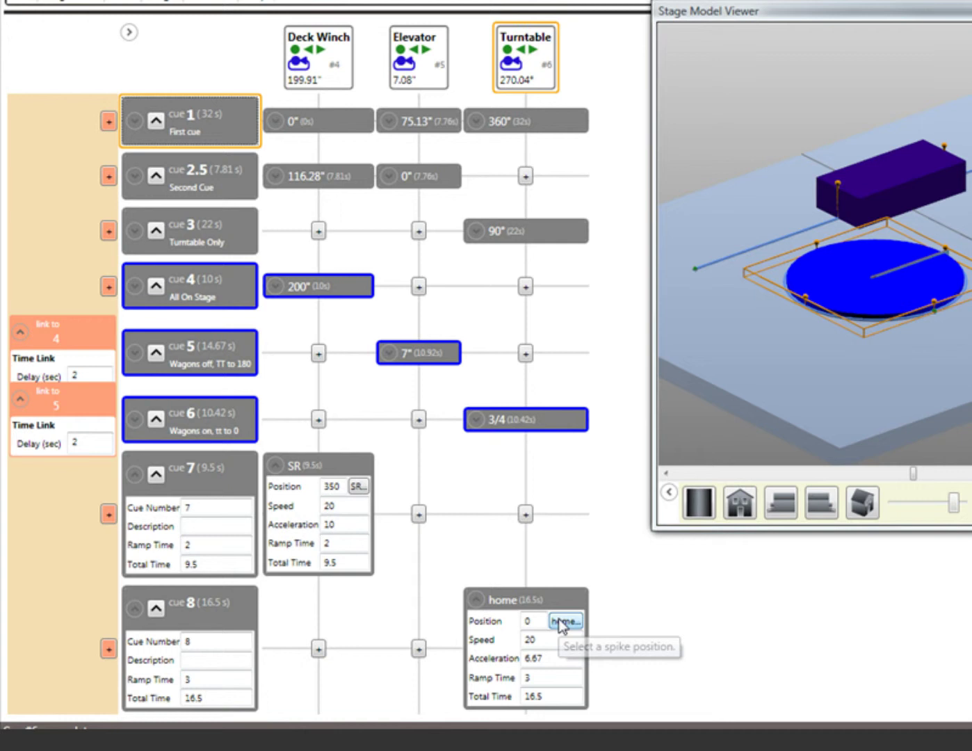
pyautogui.click(562, 622)
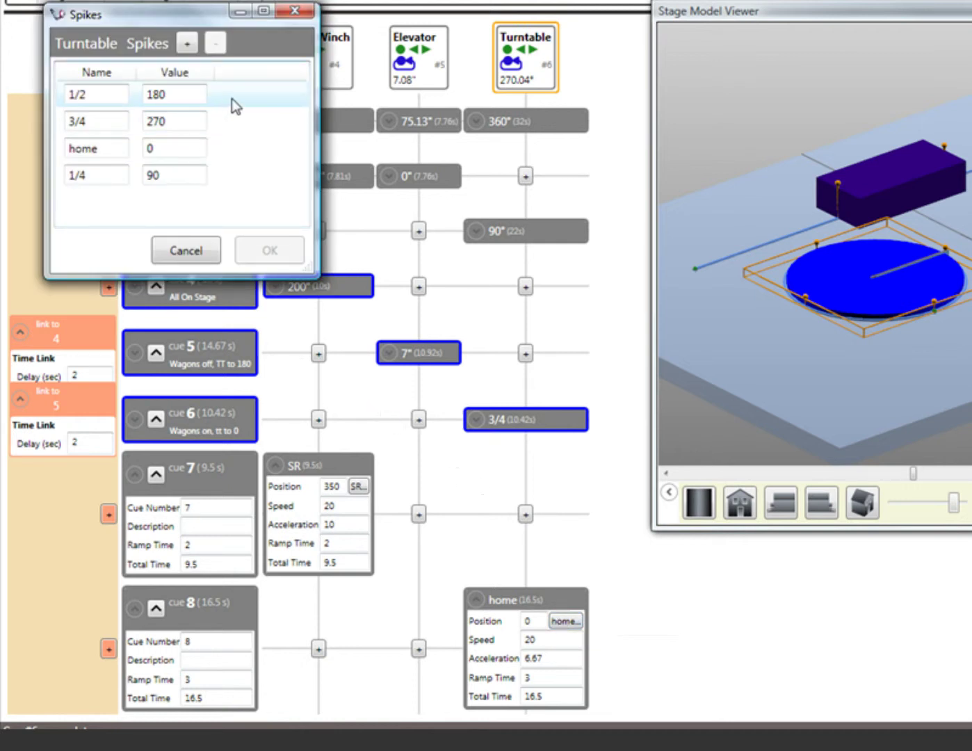
pyautogui.click(235, 105)
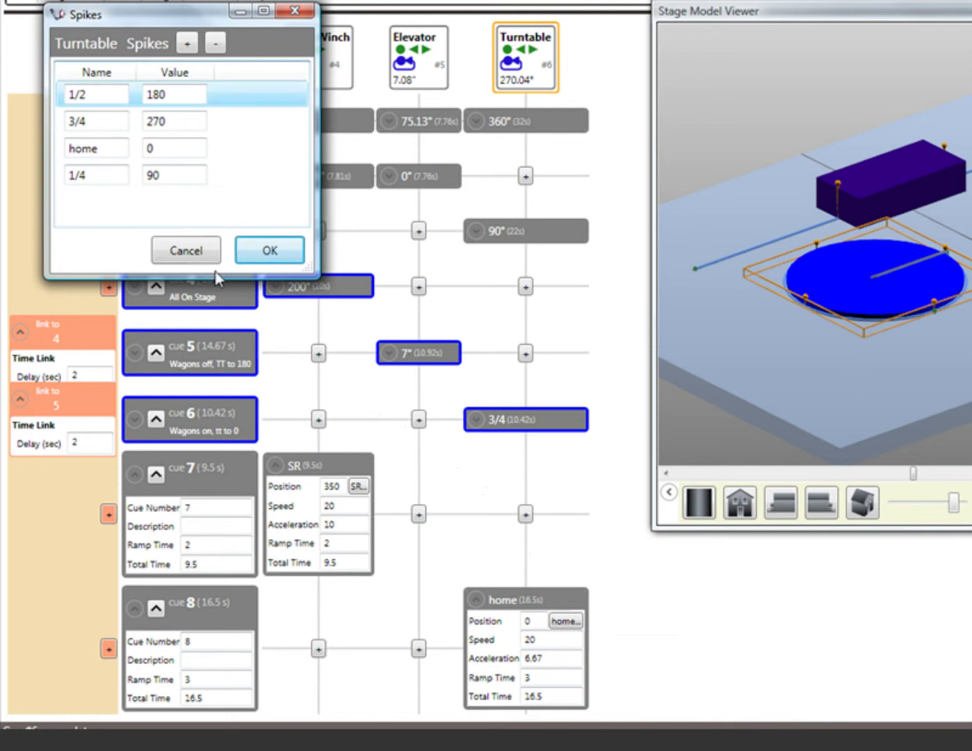
pyautogui.click(268, 251)
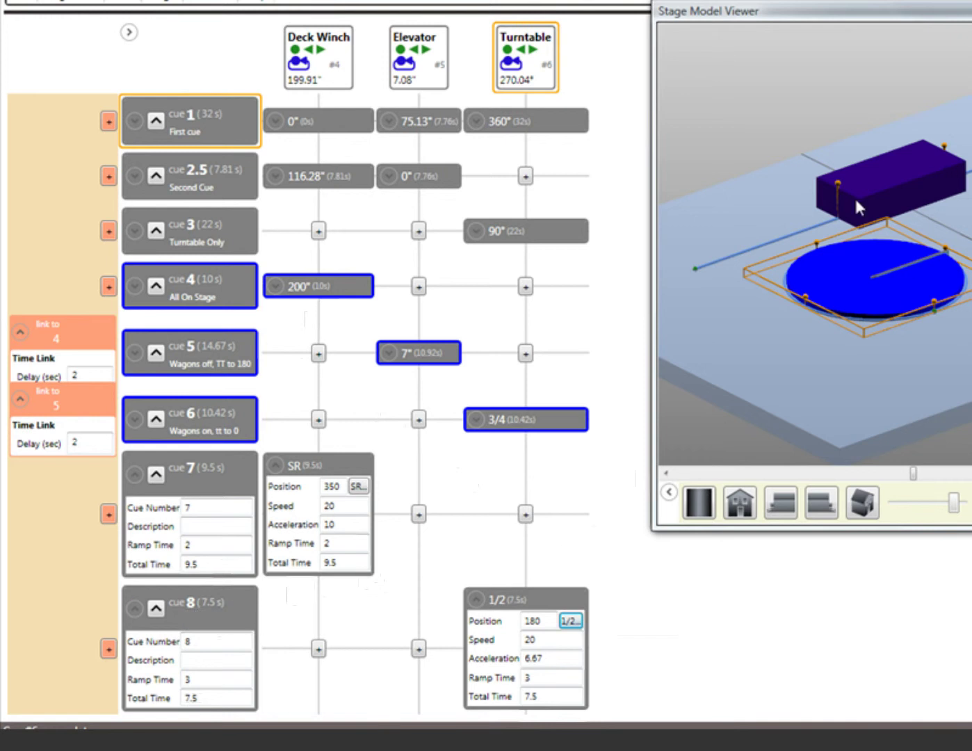
# Step: Link cue 8 to parent cue 7 with a Position Link trigger
pyautogui.click(108, 651)
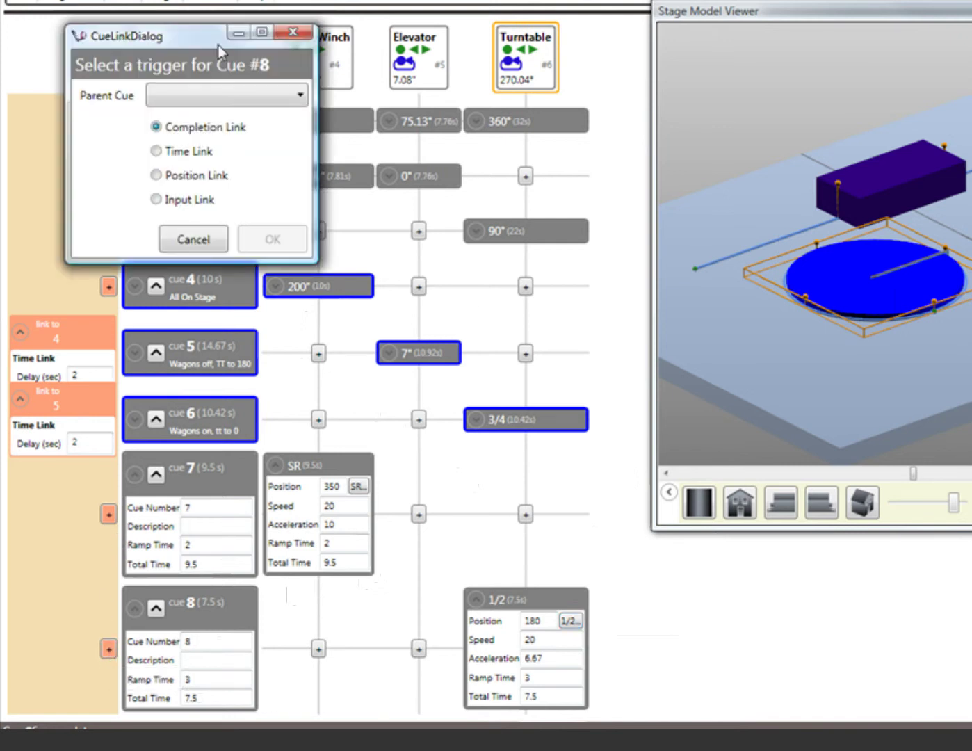
pyautogui.click(178, 176)
pyautogui.click(301, 95)
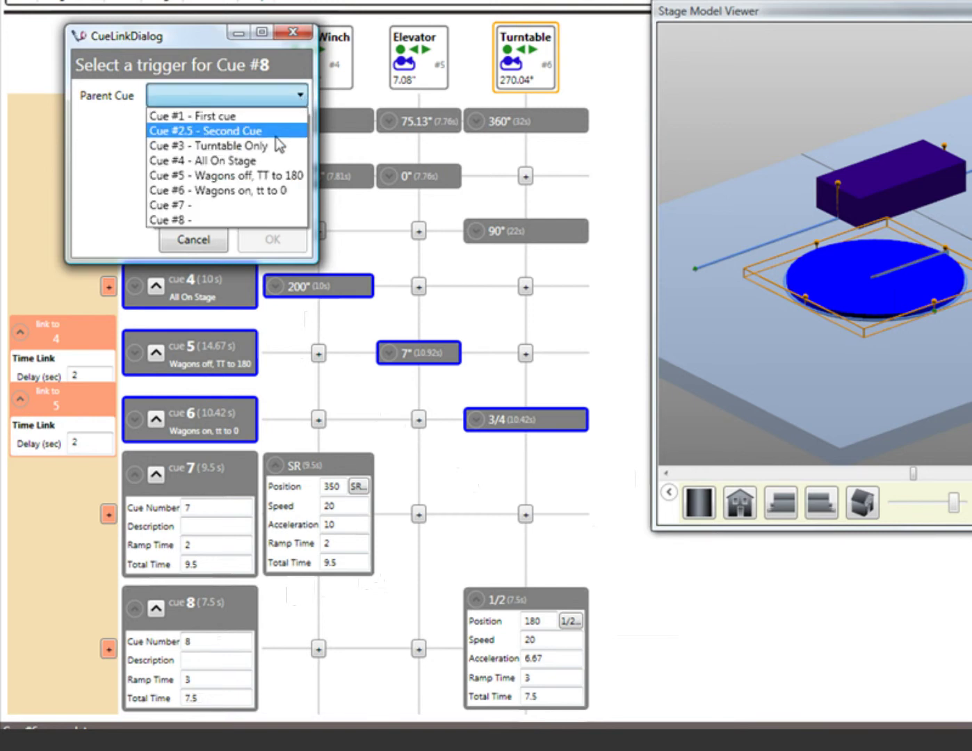
pyautogui.click(245, 201)
pyautogui.click(266, 239)
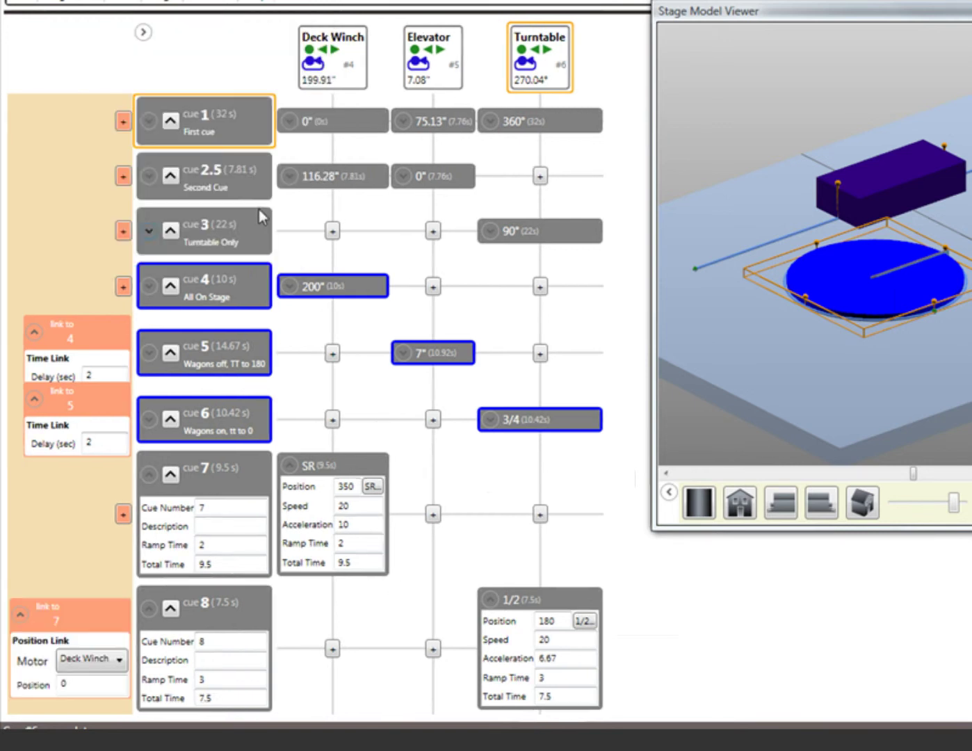
# Step: Set cue 8's position link to trigger from the Deck Winch motor at position 300
pyautogui.click(101, 662)
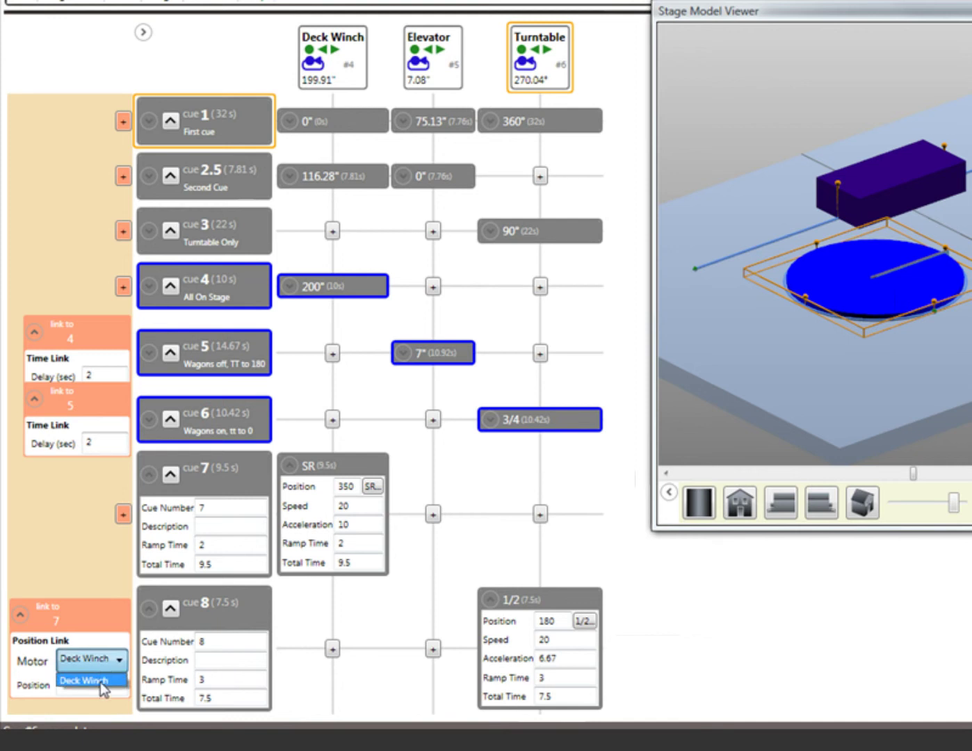
pyautogui.click(100, 680)
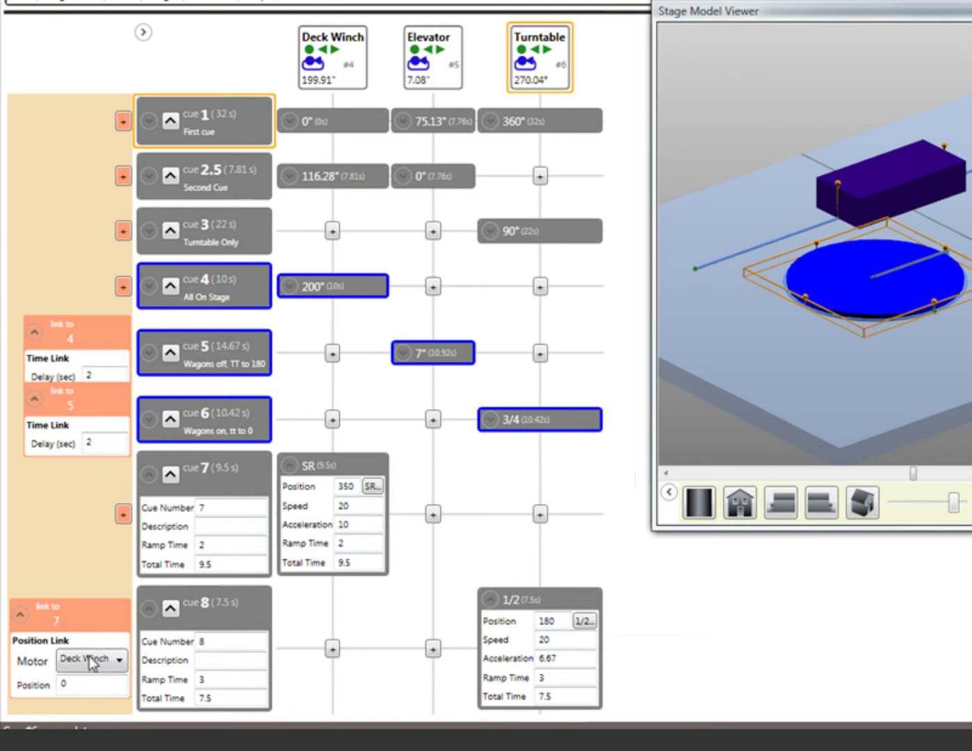
pyautogui.click(76, 688)
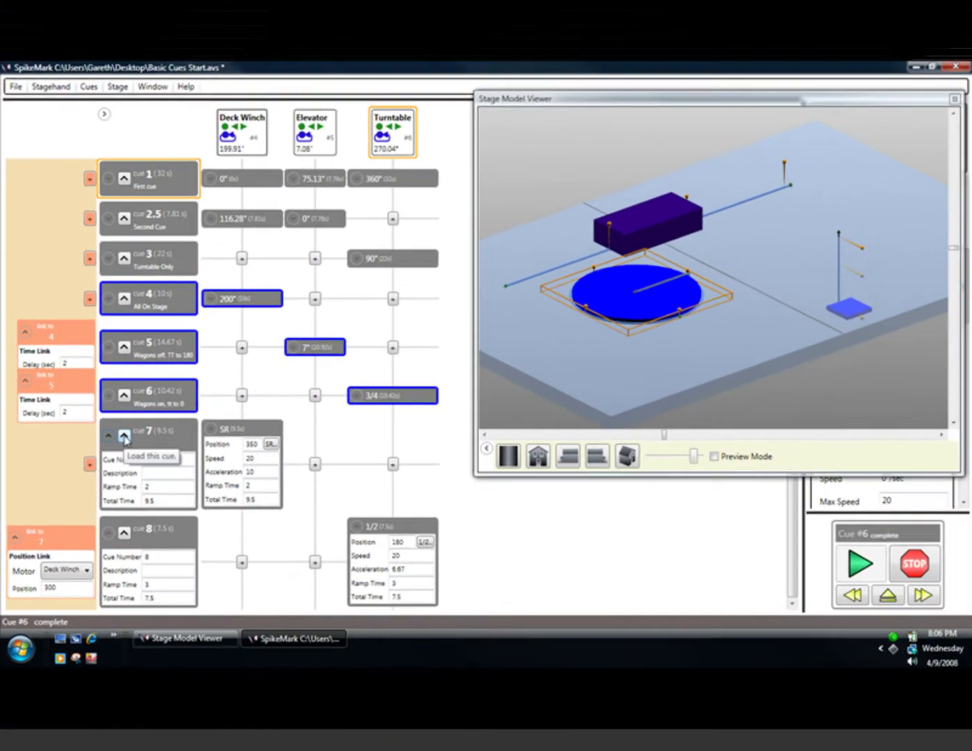
# Step: Load cue 7 and run it to test the position-linked sequence
pyautogui.click(124, 435)
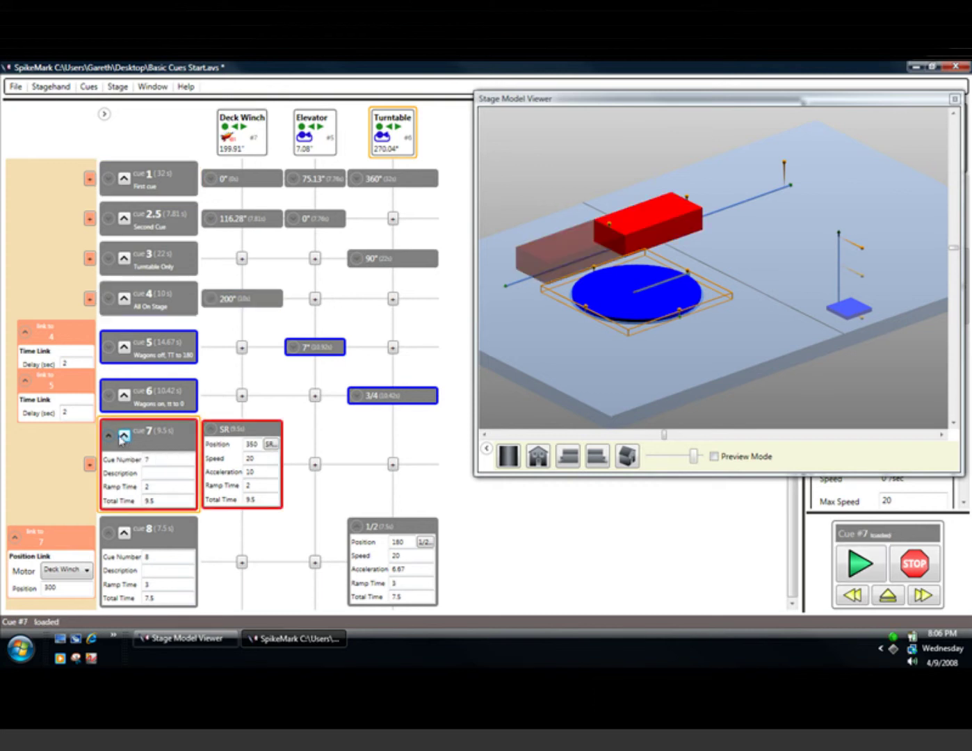
pyautogui.click(870, 570)
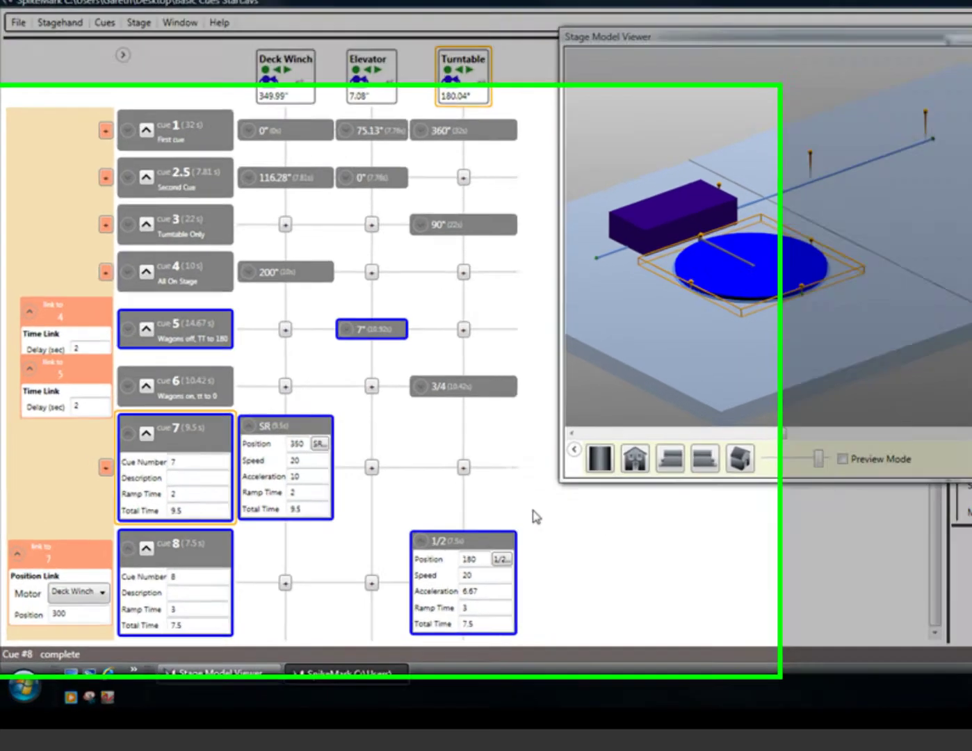
# Step: Add two new cues numbered 9 and 10 without descriptions
pyautogui.rightClick(452, 501)
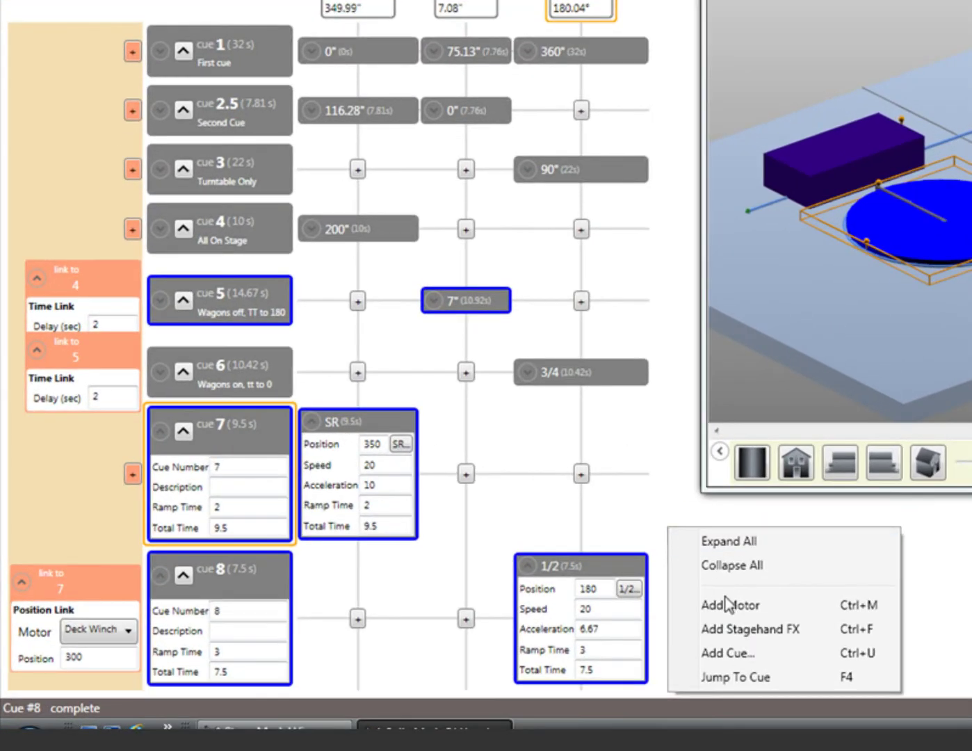
pyautogui.click(733, 654)
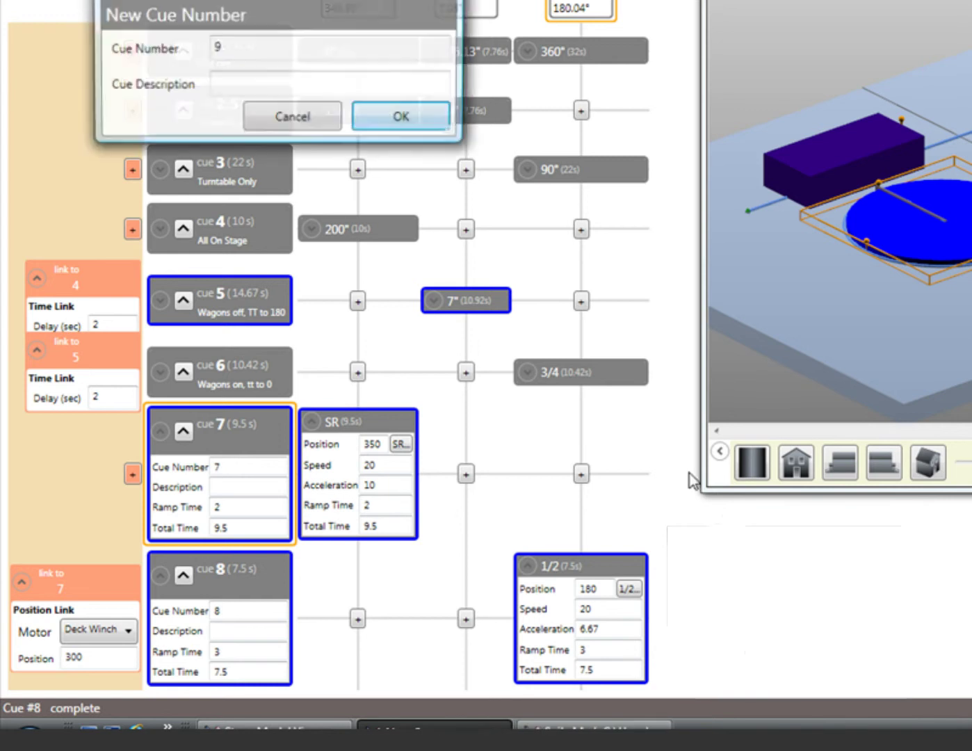
pyautogui.click(427, 122)
pyautogui.rightClick(633, 450)
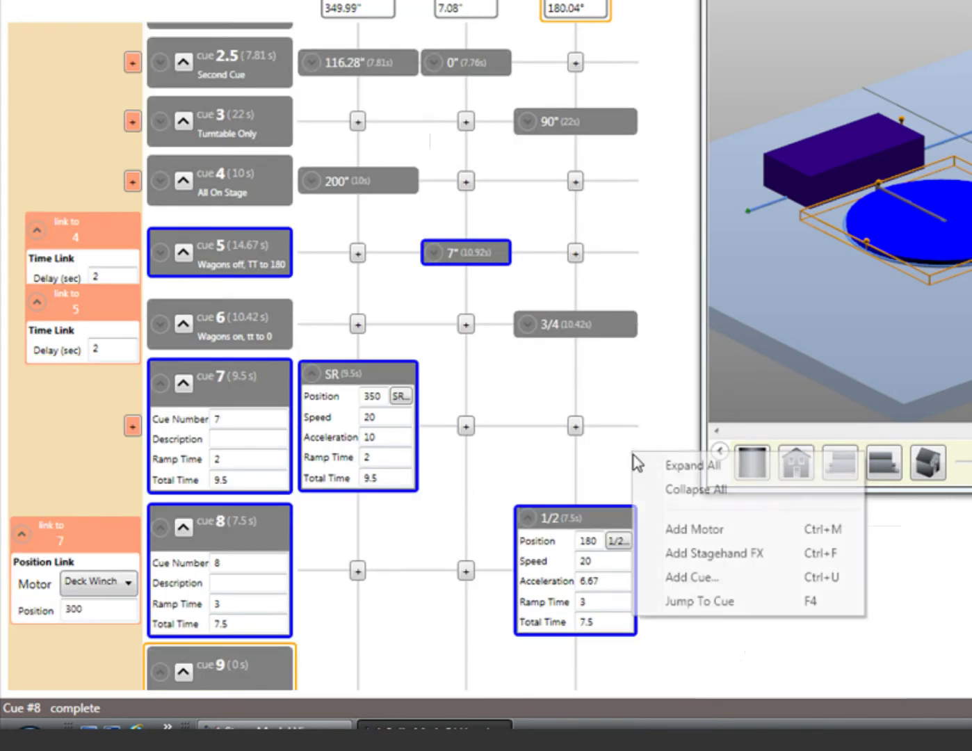
pyautogui.click(706, 579)
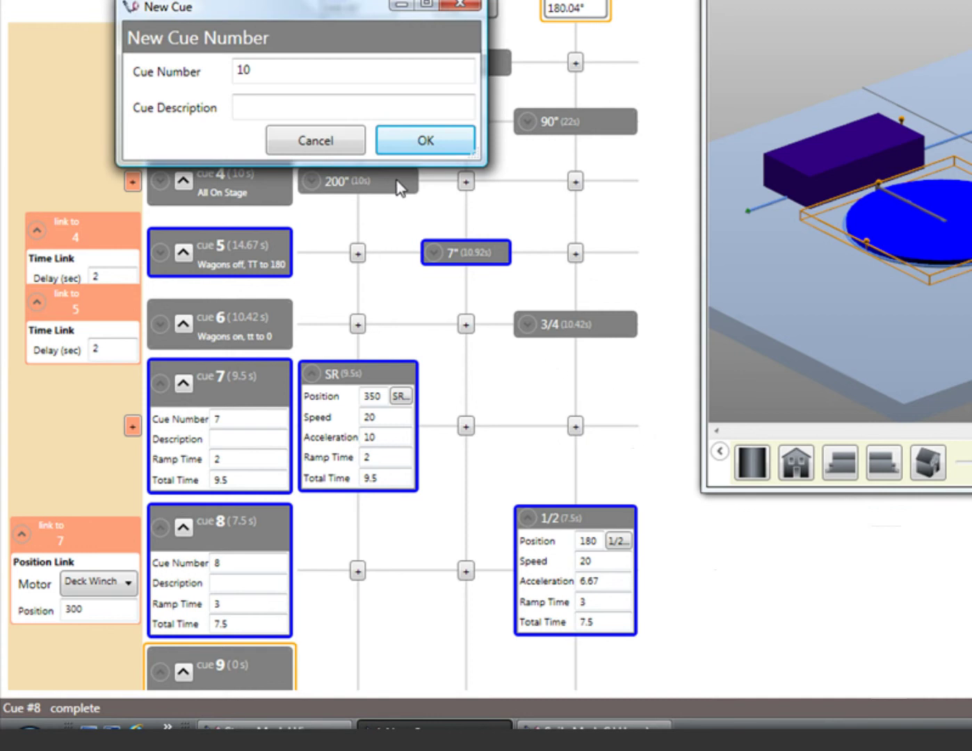
pyautogui.click(411, 144)
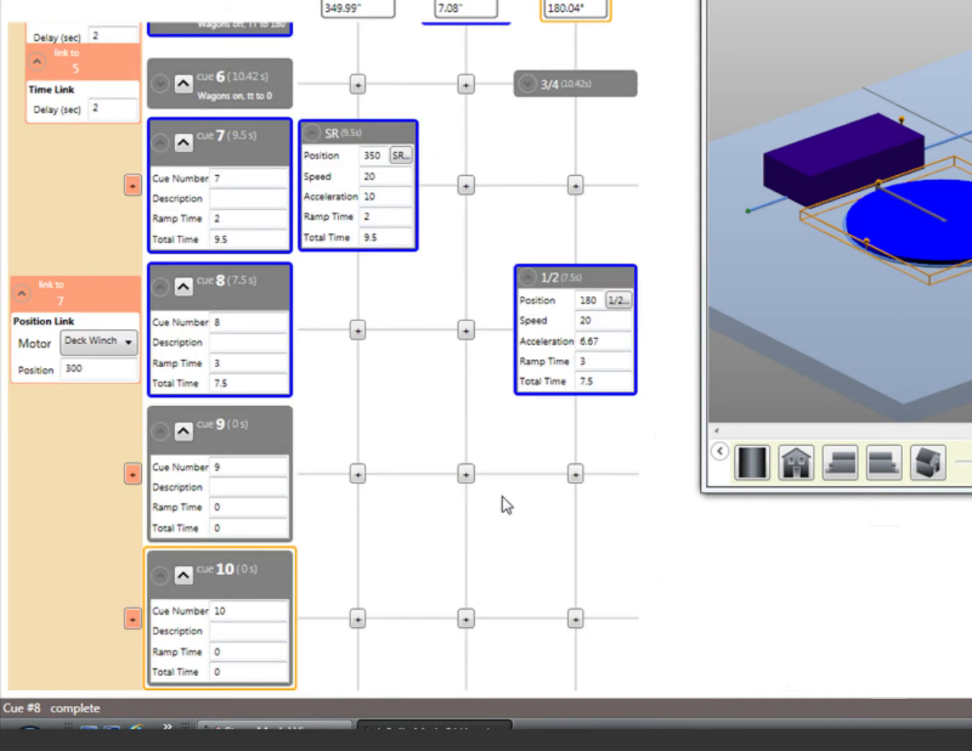
# Step: Add Elevator and Deck Winch movements to cue 9 and a Turntable movement to cue 10
pyautogui.click(466, 474)
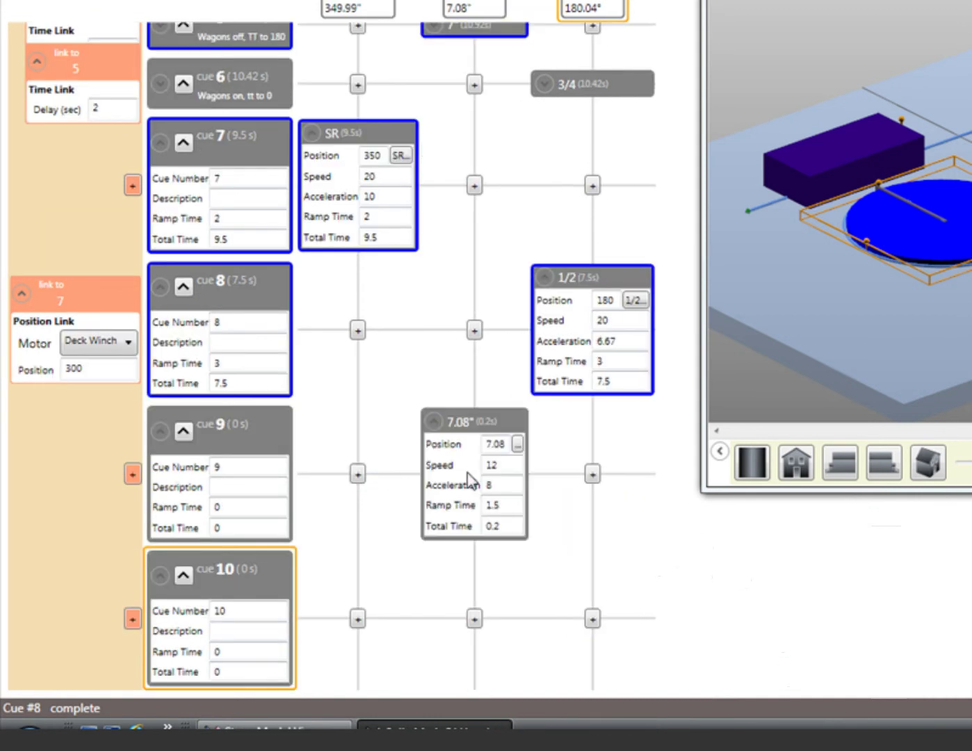
pyautogui.click(359, 475)
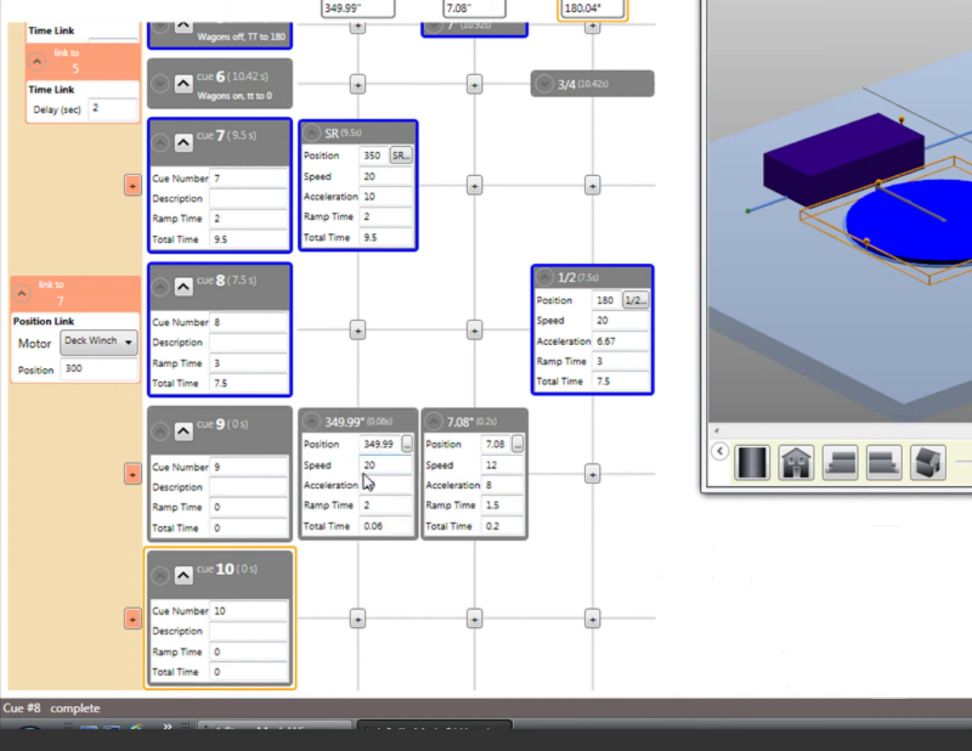
pyautogui.click(593, 618)
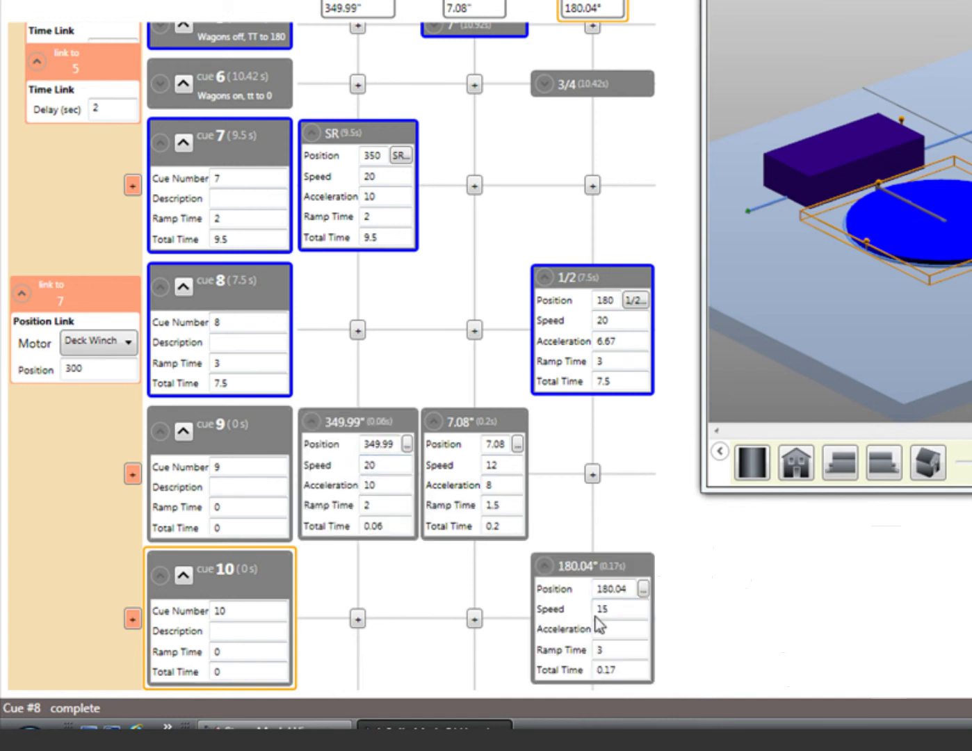
# Step: Set cue 9's Elevator target to the up spike (120) and its Deck Winch target to the offstage spike (12)
pyautogui.click(515, 444)
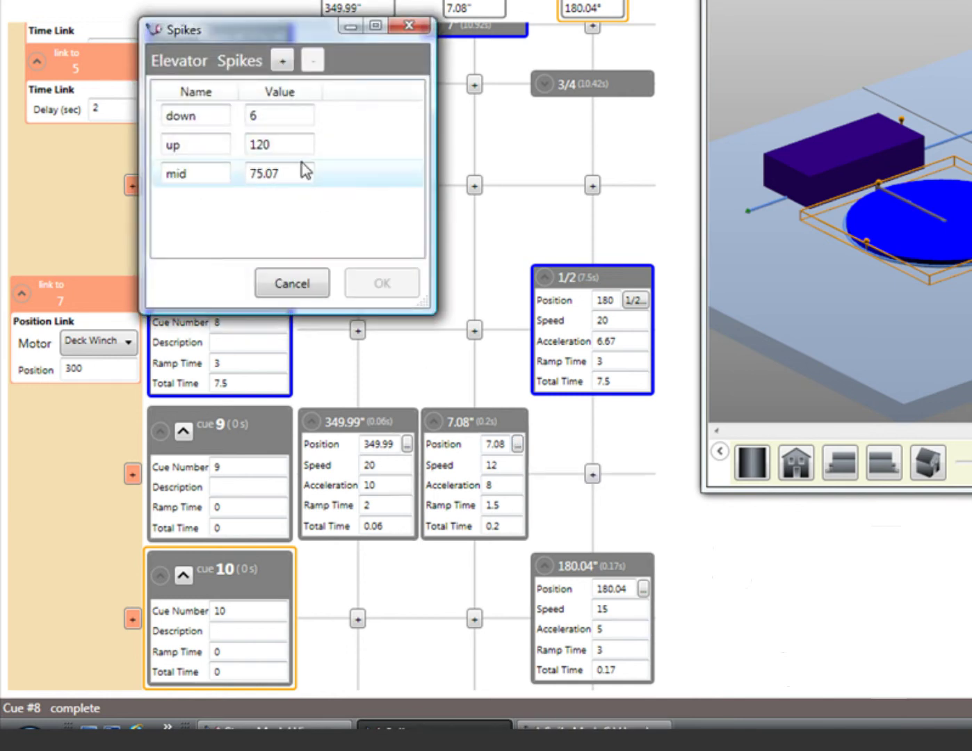
pyautogui.click(348, 158)
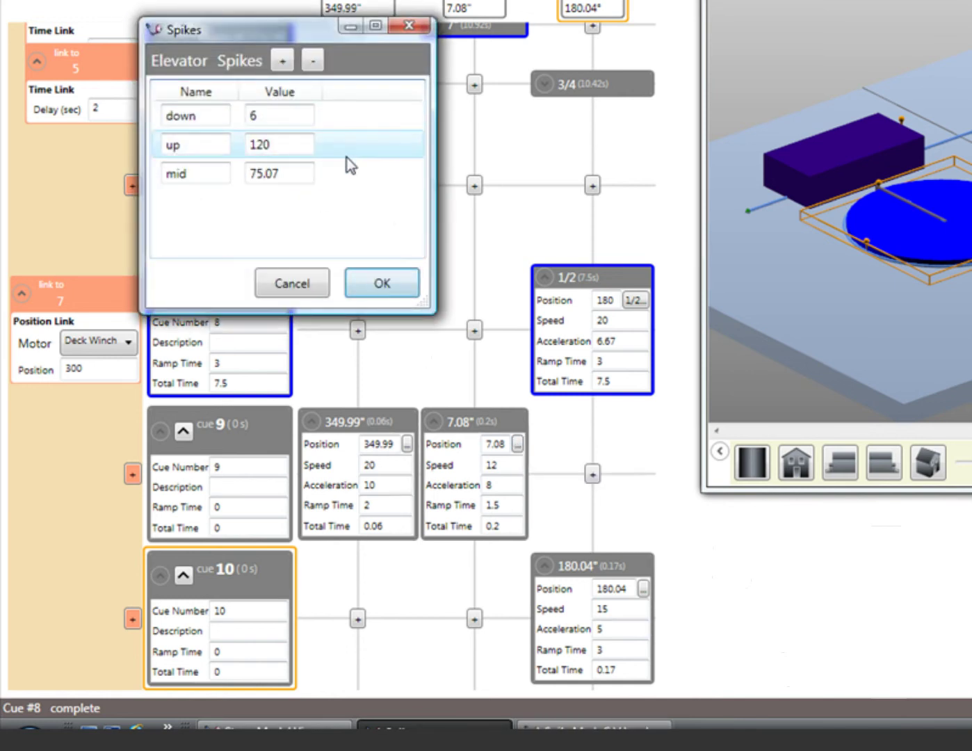
pyautogui.click(377, 264)
pyautogui.click(406, 445)
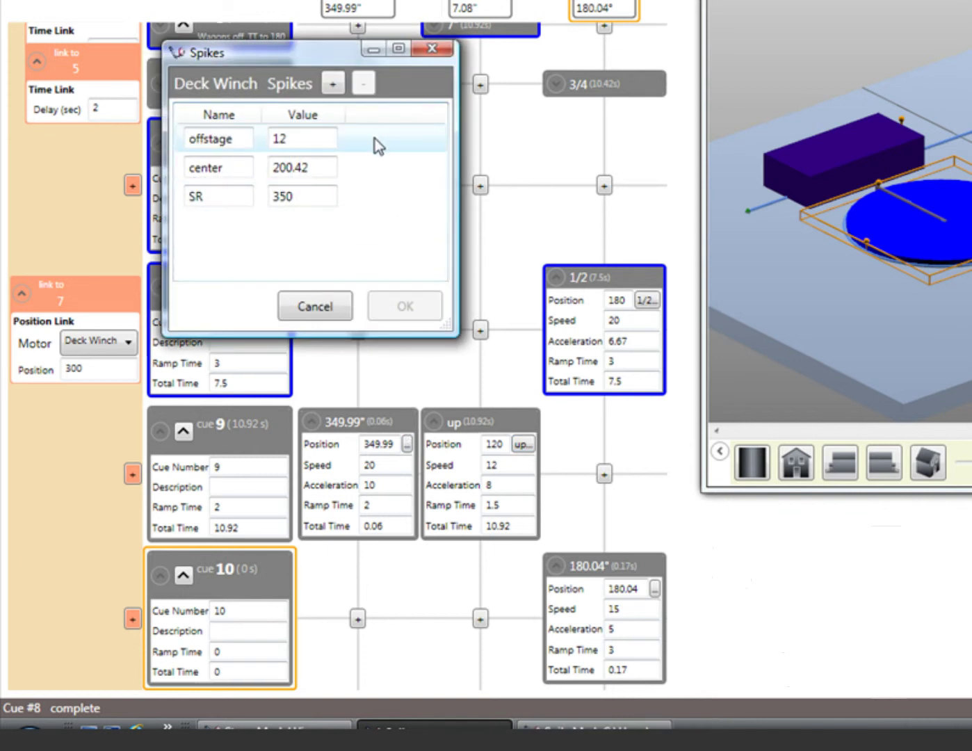
pyautogui.click(375, 196)
pyautogui.click(409, 312)
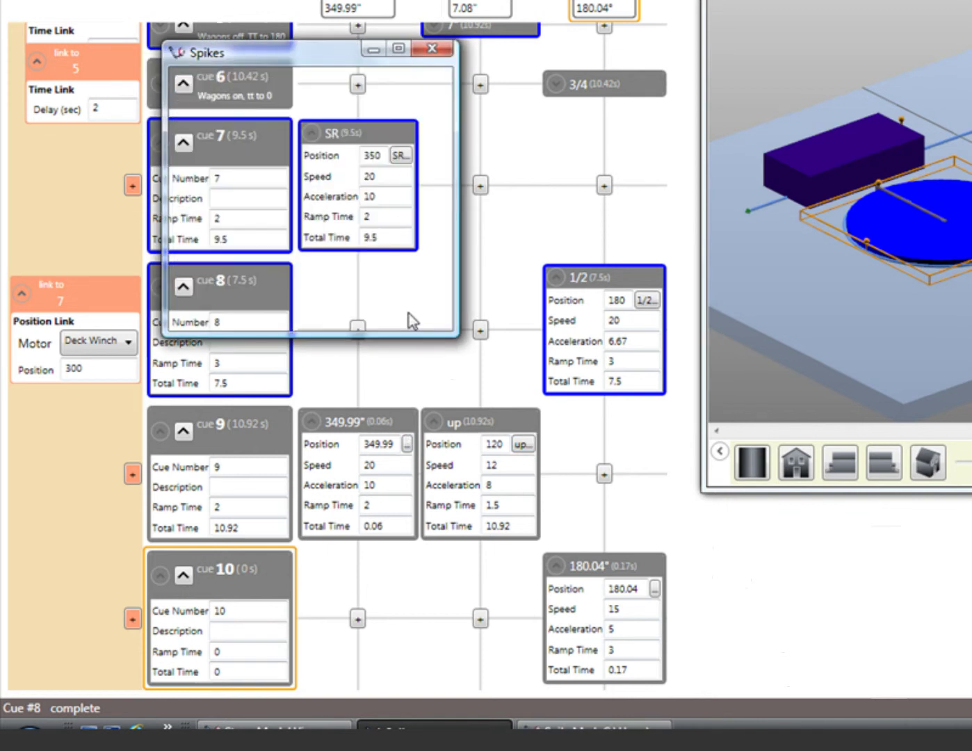
# Step: Set the target position of cue 10's Turntable movement to the home spike (0)
pyautogui.click(681, 588)
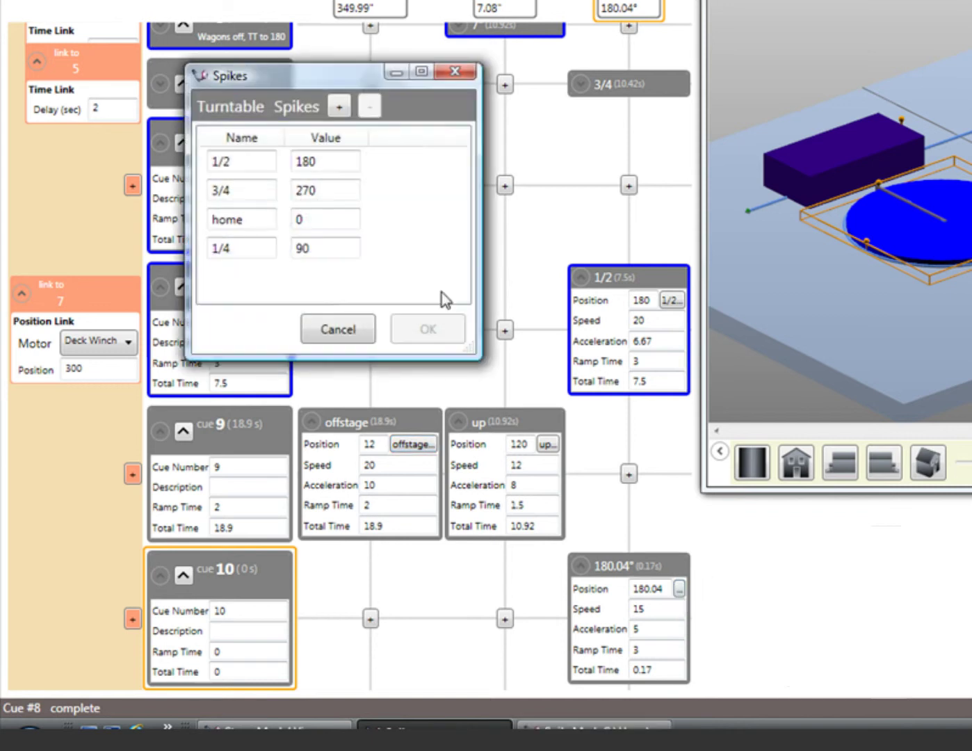
pyautogui.click(400, 223)
pyautogui.click(429, 329)
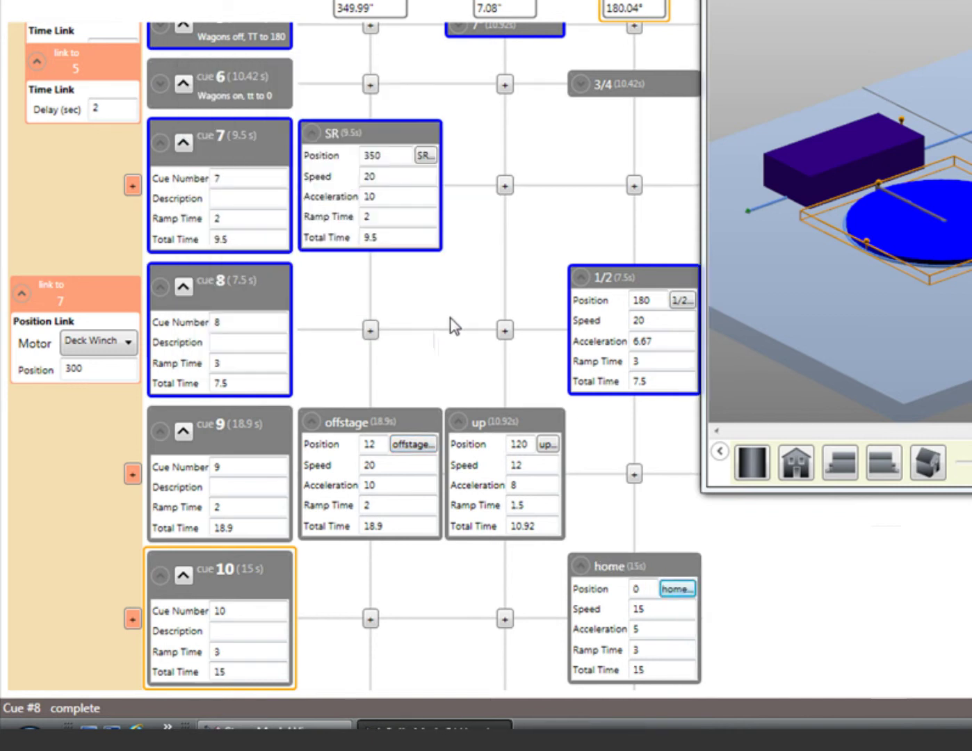
# Step: Try to set the total time of cue 10's Turntable movement to 10 seconds
pyautogui.doubleClick(664, 670)
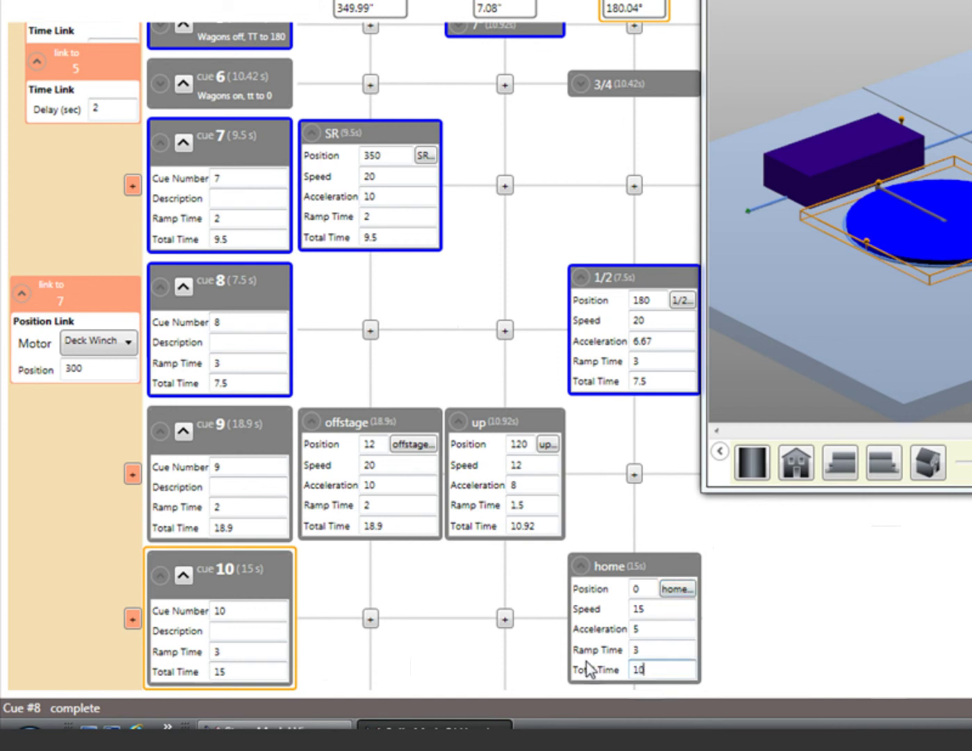
pyautogui.press('Tab')
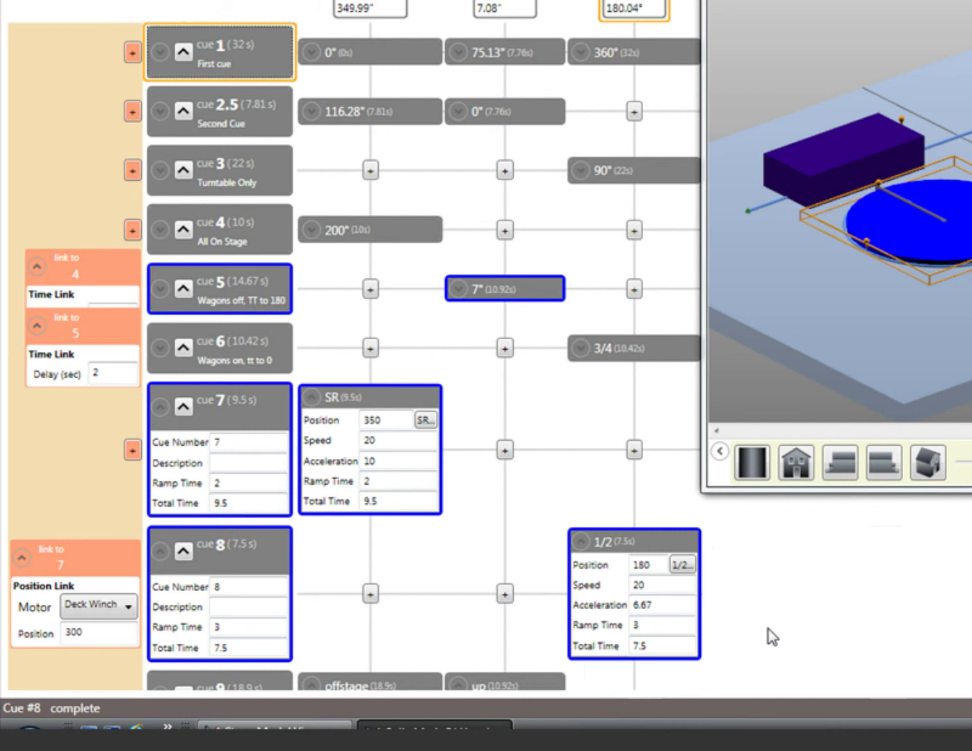
pyautogui.scroll(-6, 768, 630)
pyautogui.scroll(-1, 769, 630)
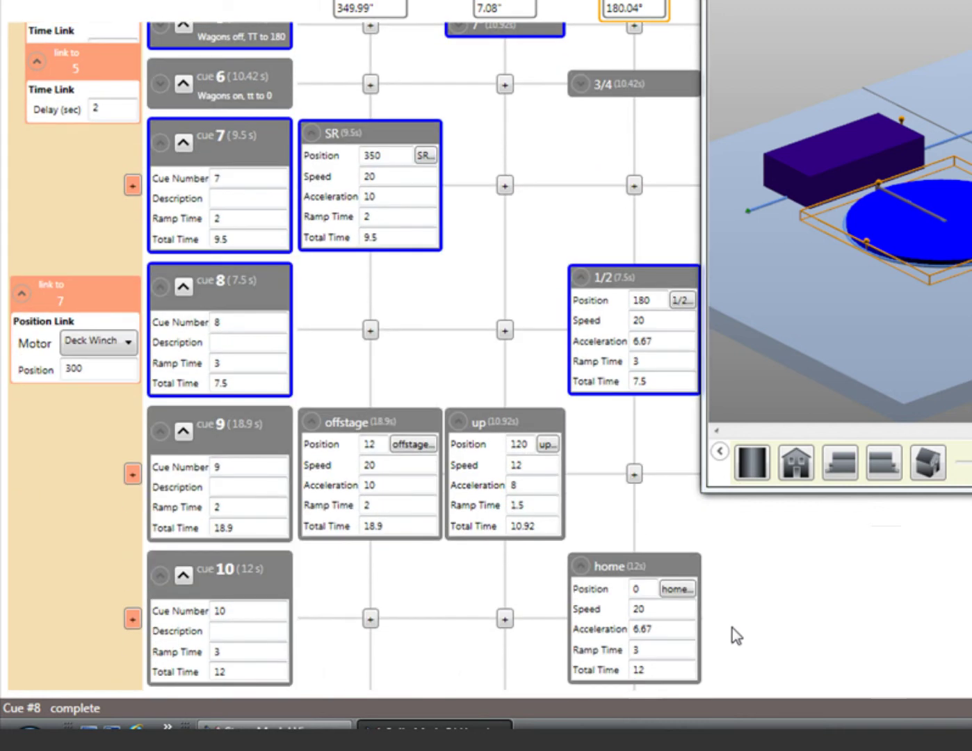
# Step: Set the total time of the whole cue 9 to 15 seconds
pyautogui.doubleClick(230, 528)
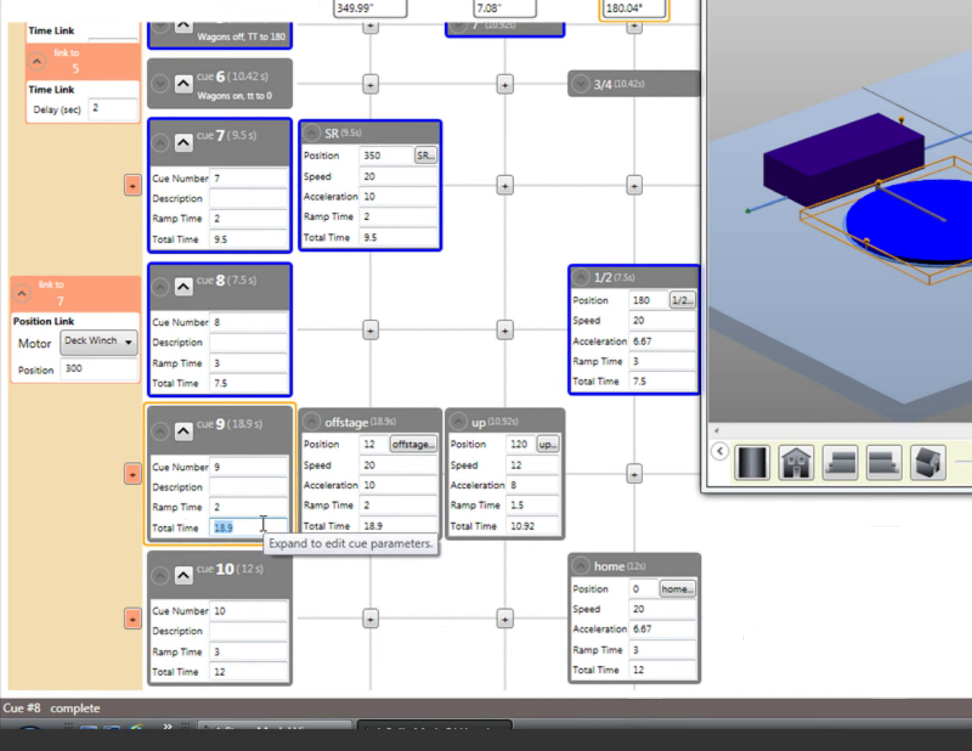
pyautogui.write('15')
pyautogui.press('Tab')
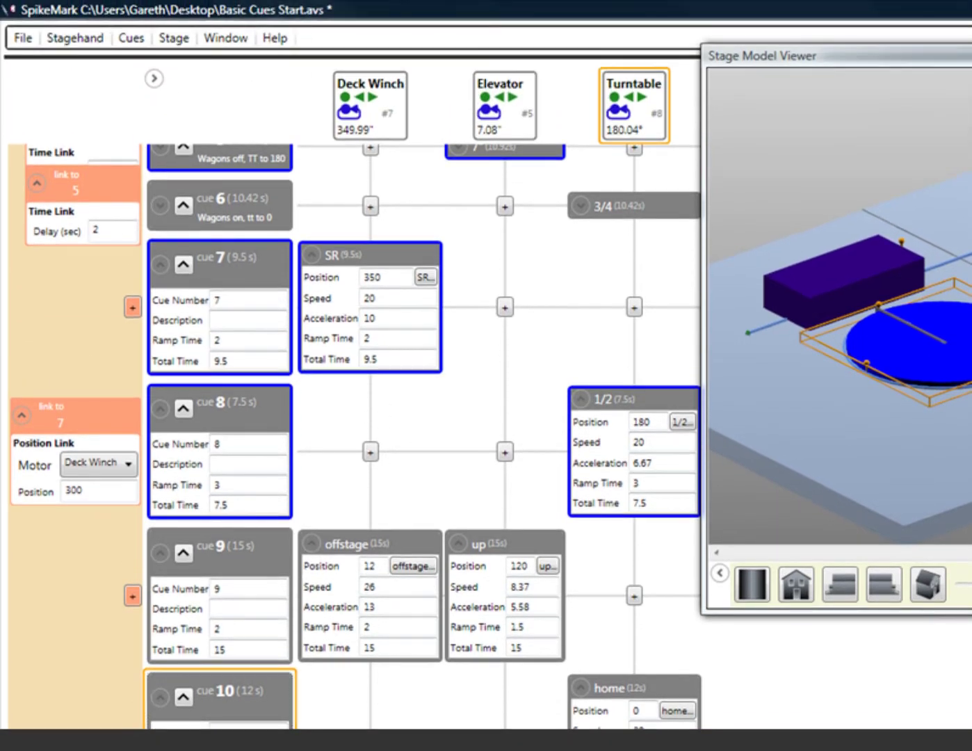
# Step: Link cue 10 to parent cue 9 with a Completion Link trigger
pyautogui.click(132, 621)
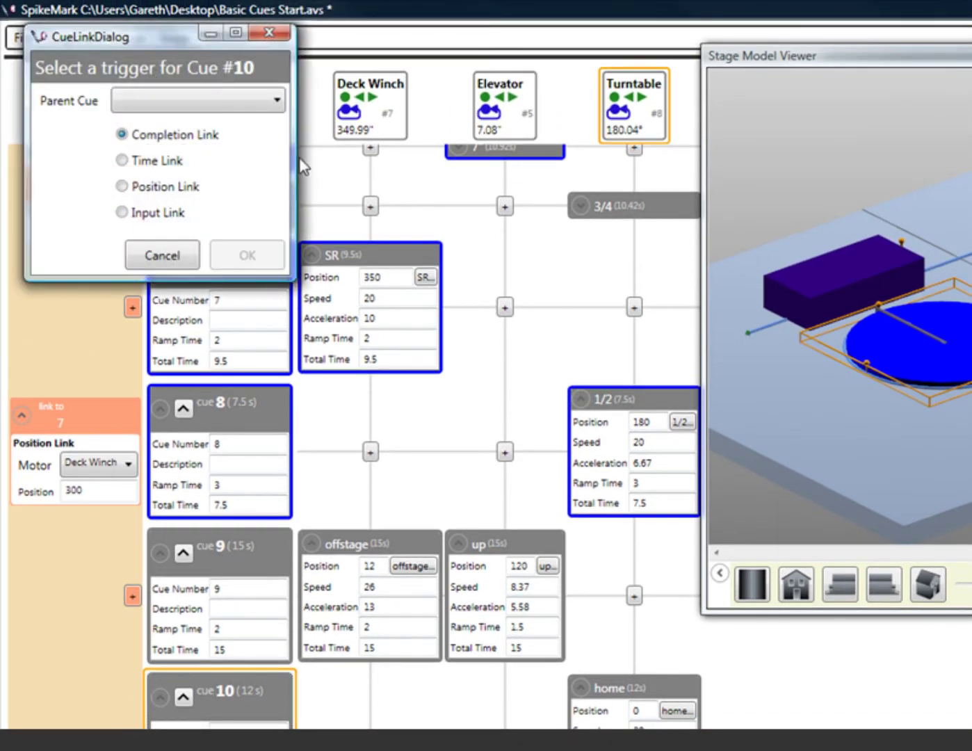
pyautogui.click(276, 102)
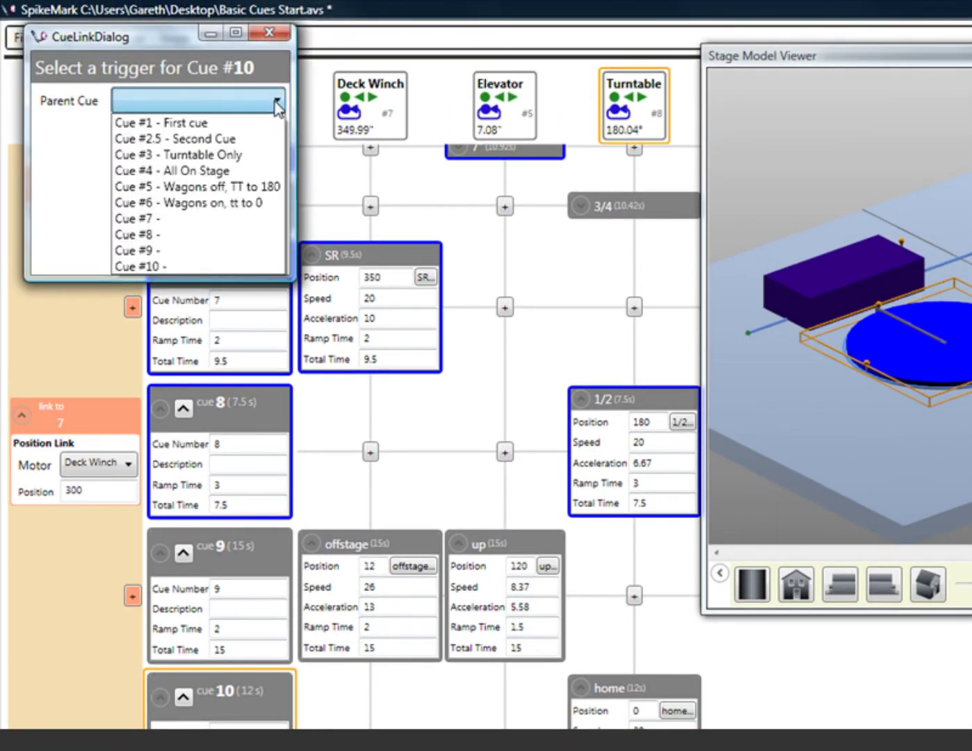
pyautogui.click(178, 251)
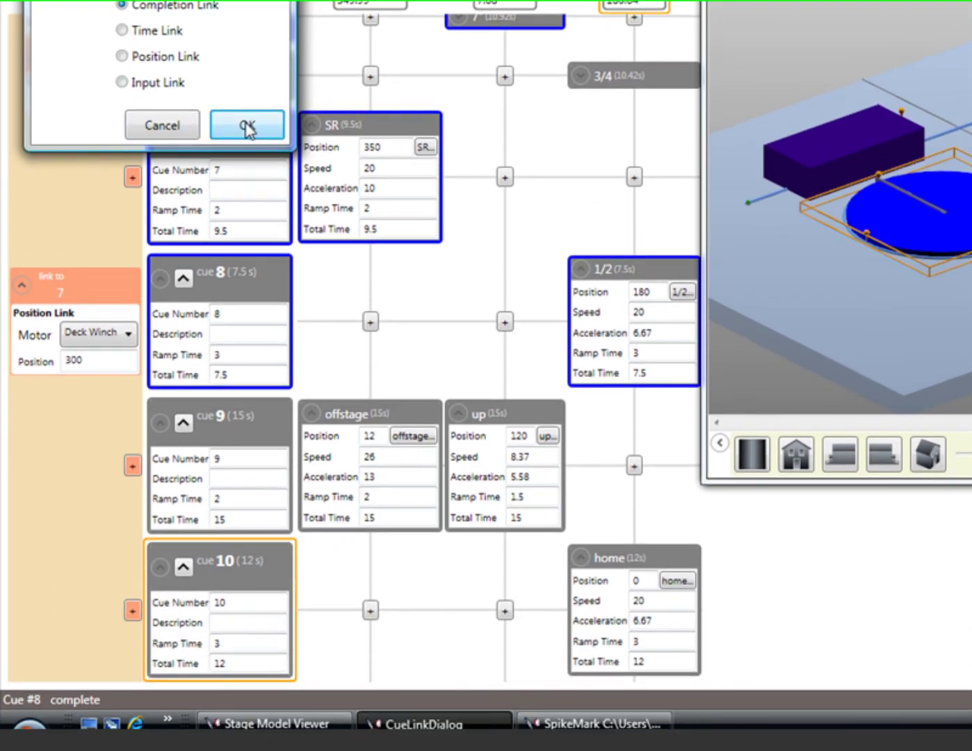
pyautogui.click(249, 209)
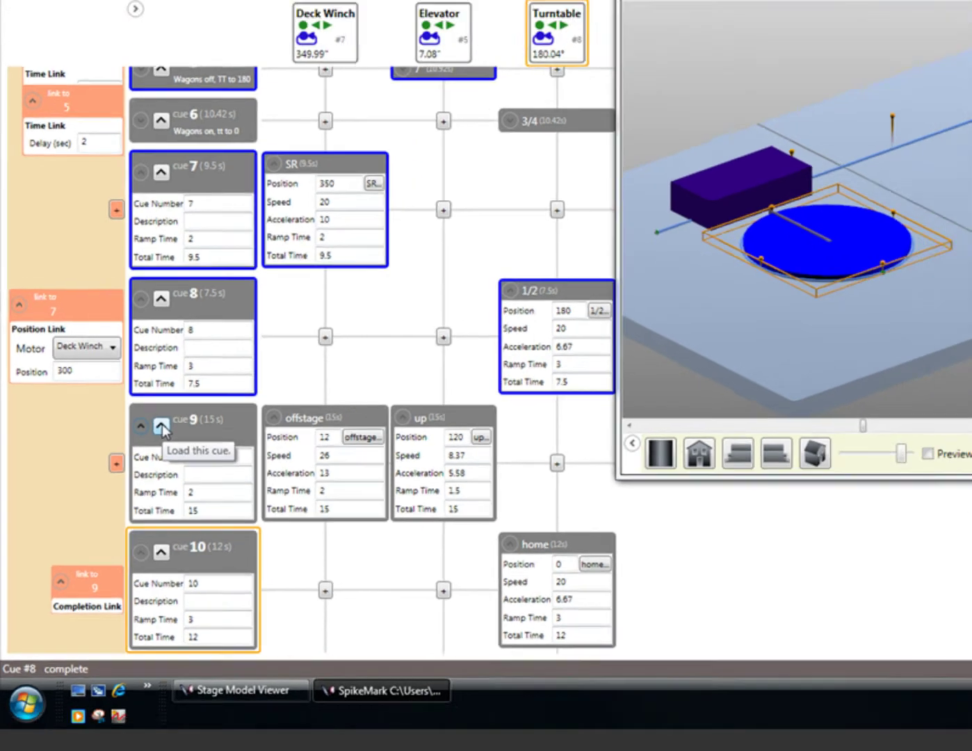
# Step: Load cue 9 and run it to test the completion link to cue 10
pyautogui.click(184, 420)
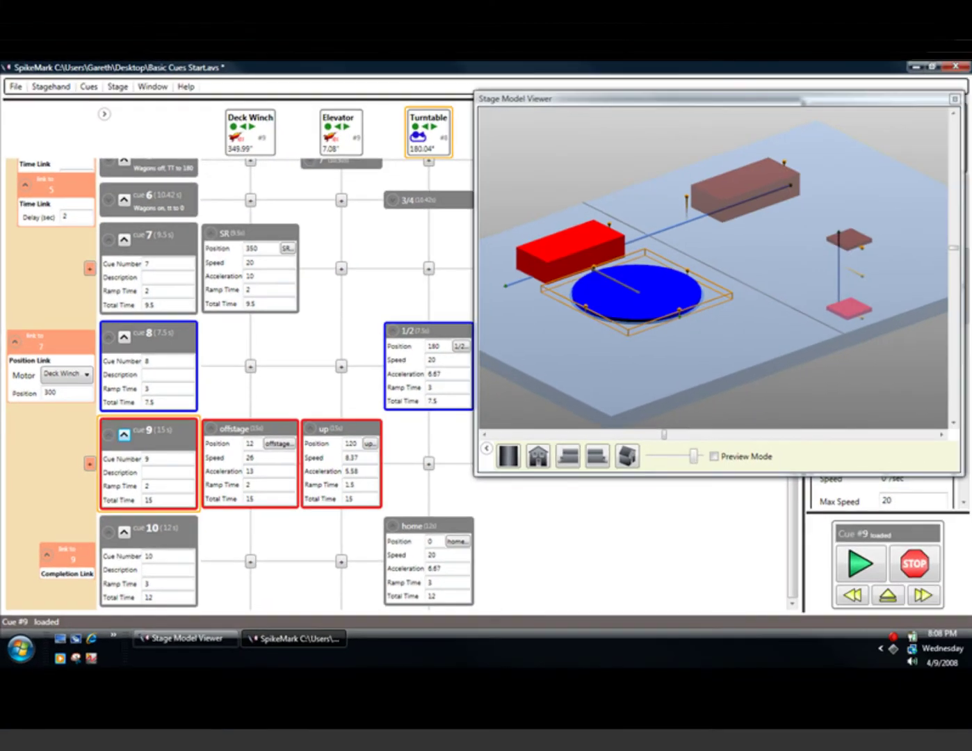
pyautogui.click(863, 574)
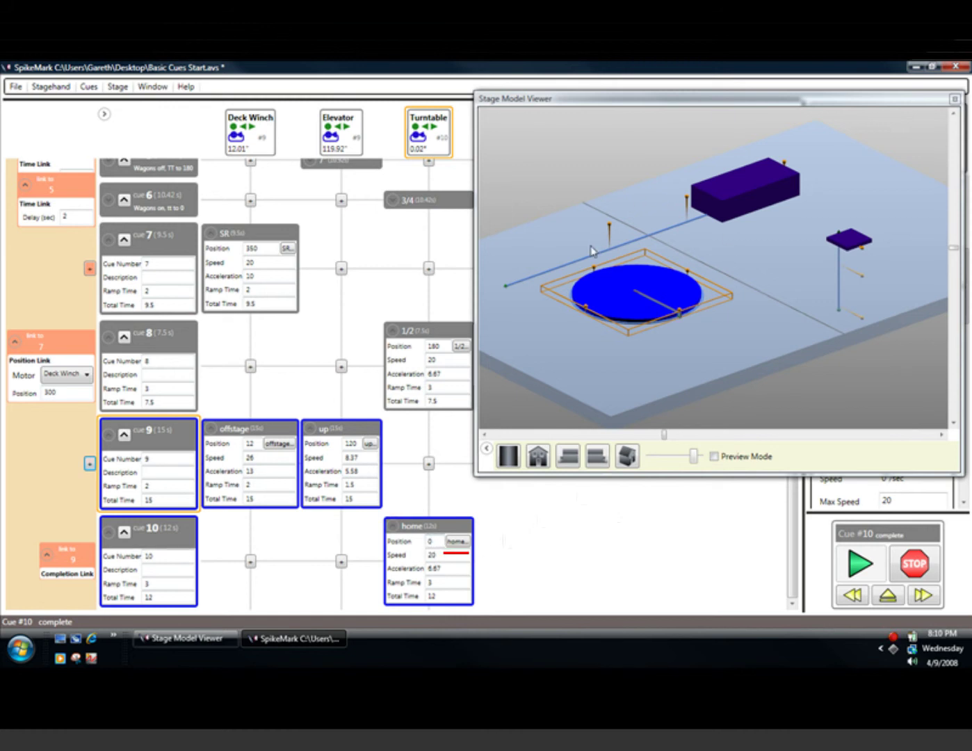
# Step: Add cue 11 and give it movements for the Deck Winch, Elevator and Turntable
pyautogui.rightClick(510, 555)
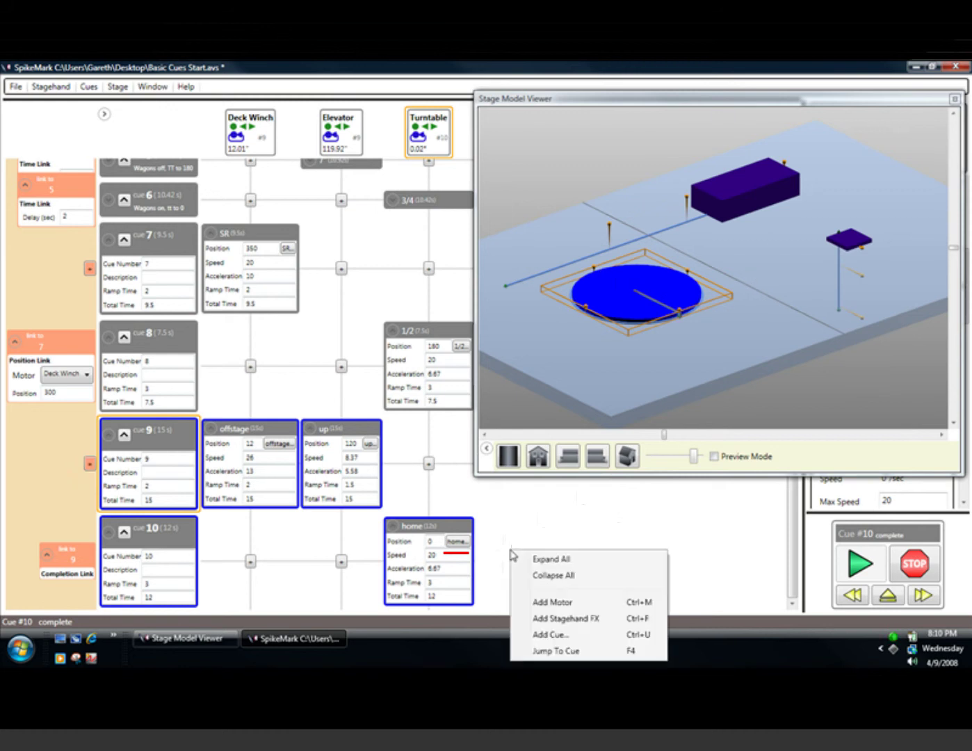
pyautogui.click(547, 635)
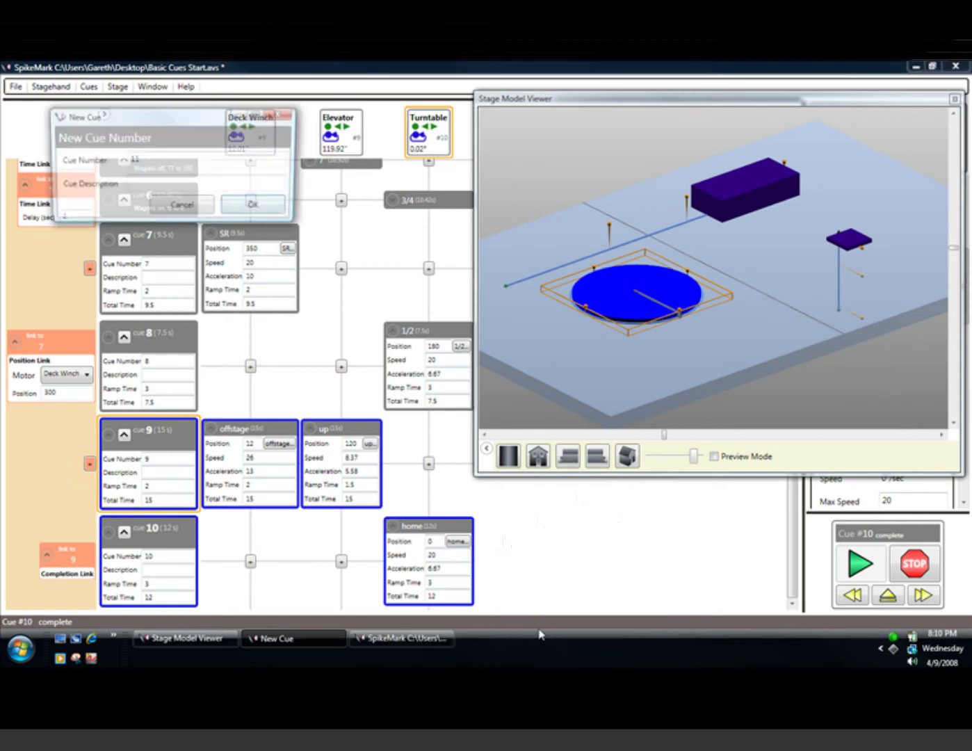
pyautogui.click(259, 209)
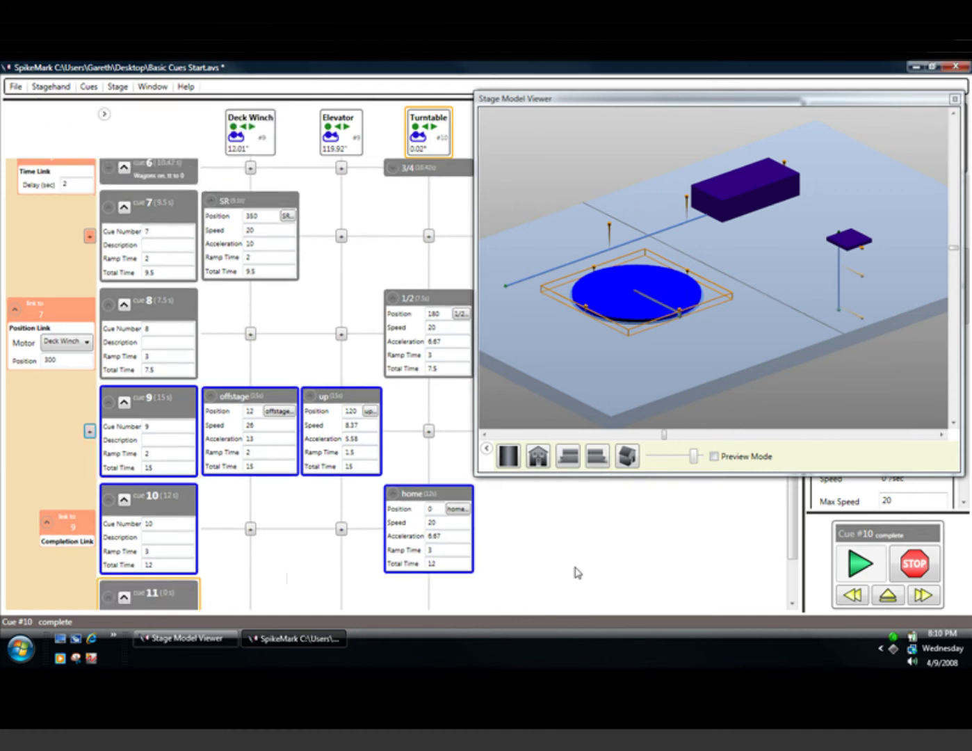
pyautogui.scroll(-1, 507, 583)
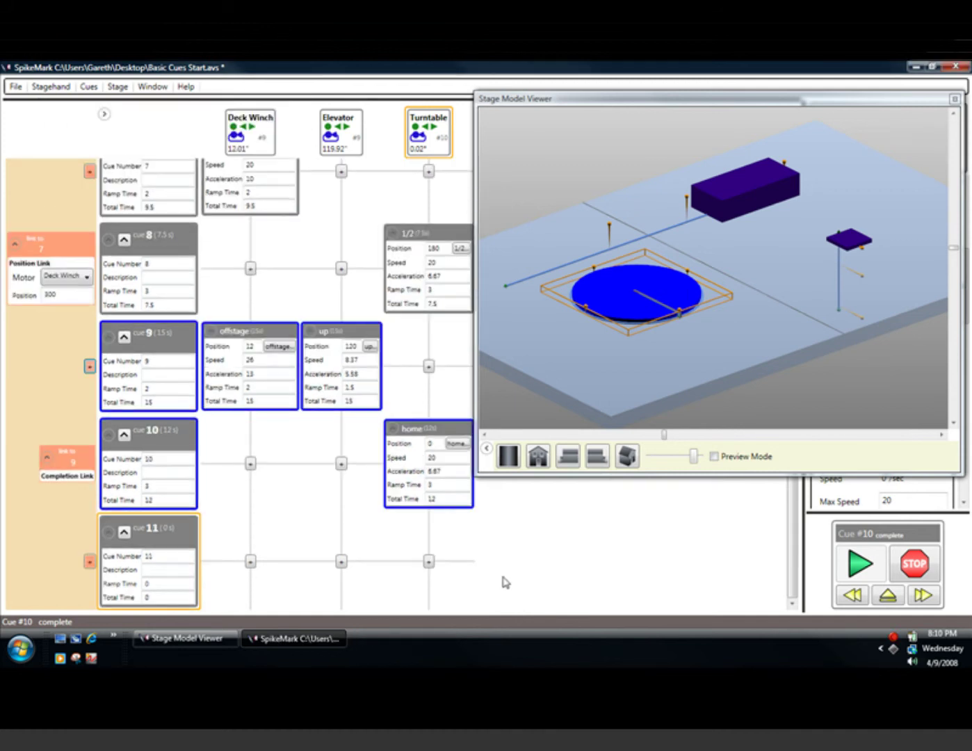
pyautogui.click(251, 562)
pyautogui.click(342, 562)
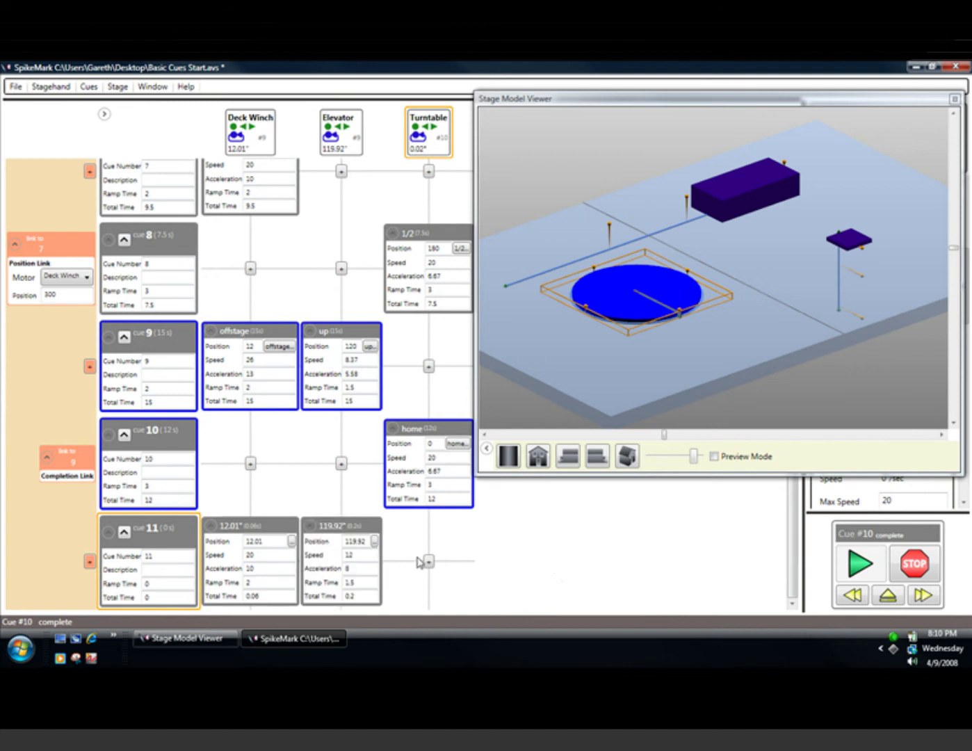
pyautogui.click(430, 562)
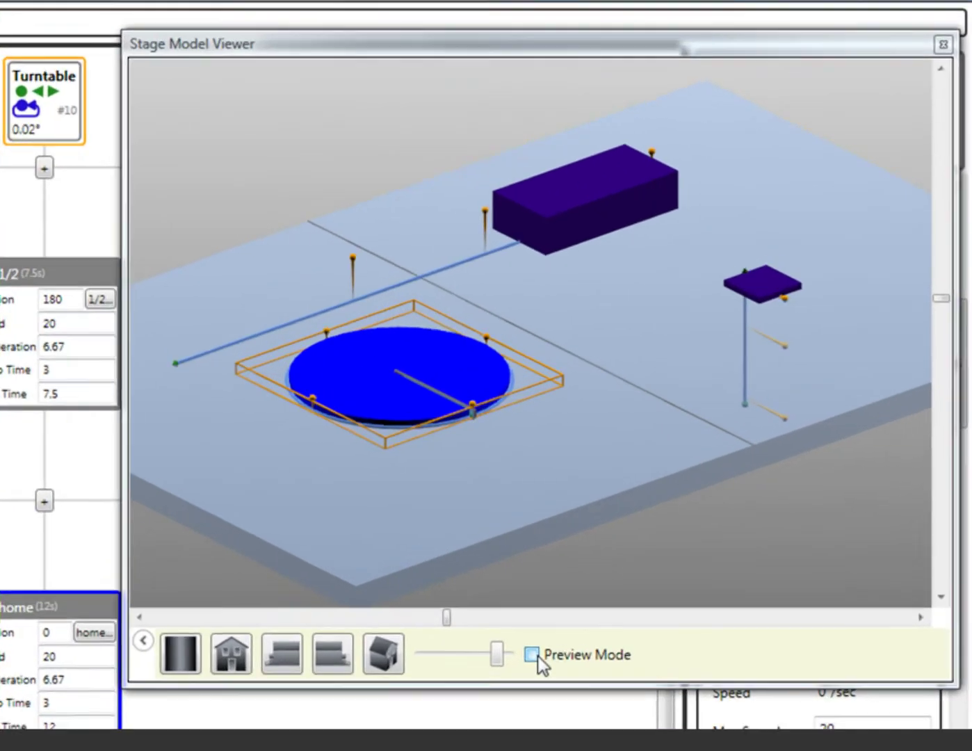
# Step: Turn on Preview Mode and set cue 11's targets to the Deck Winch center, Elevator mid and Turntable 1/4 spikes
pyautogui.click(536, 656)
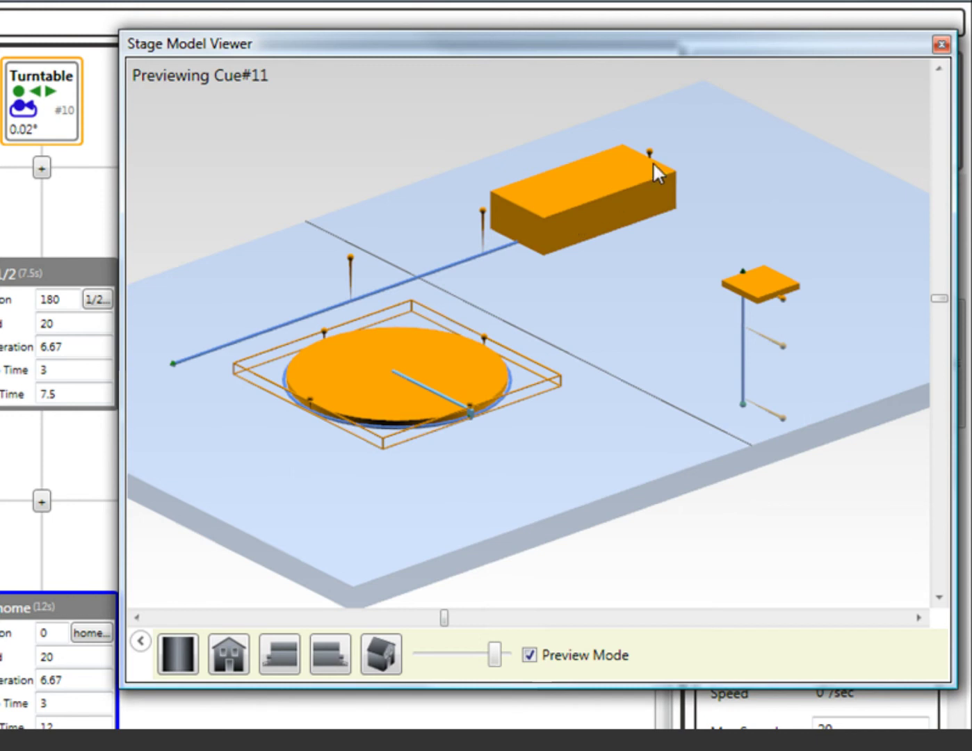
pyautogui.click(482, 211)
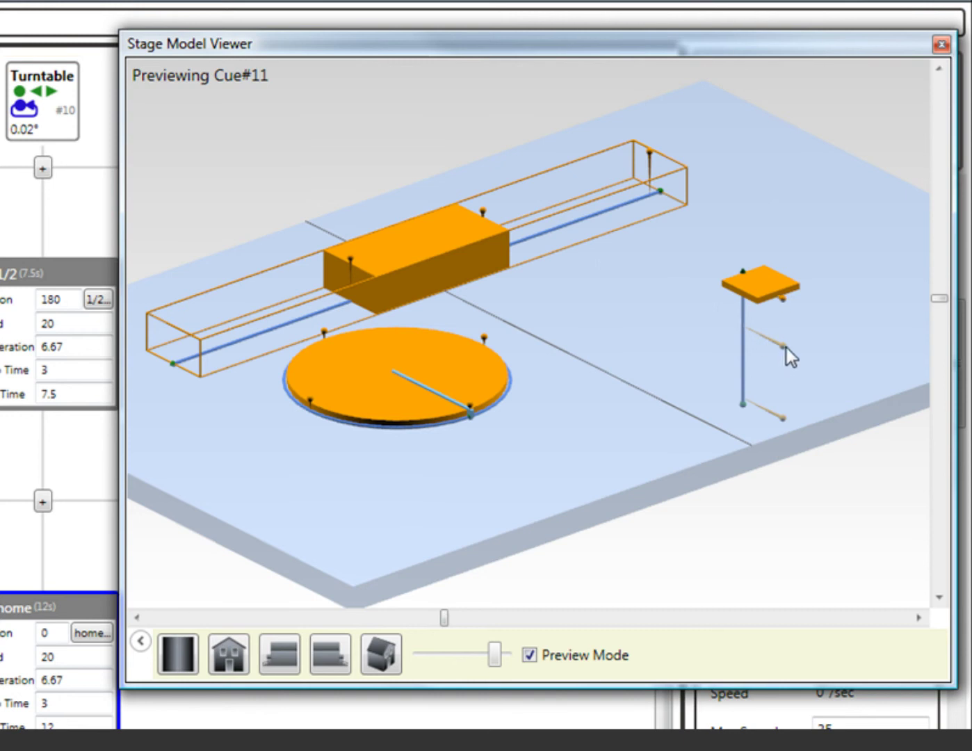
pyautogui.moveTo(939, 299); pyautogui.dragTo(939, 347)
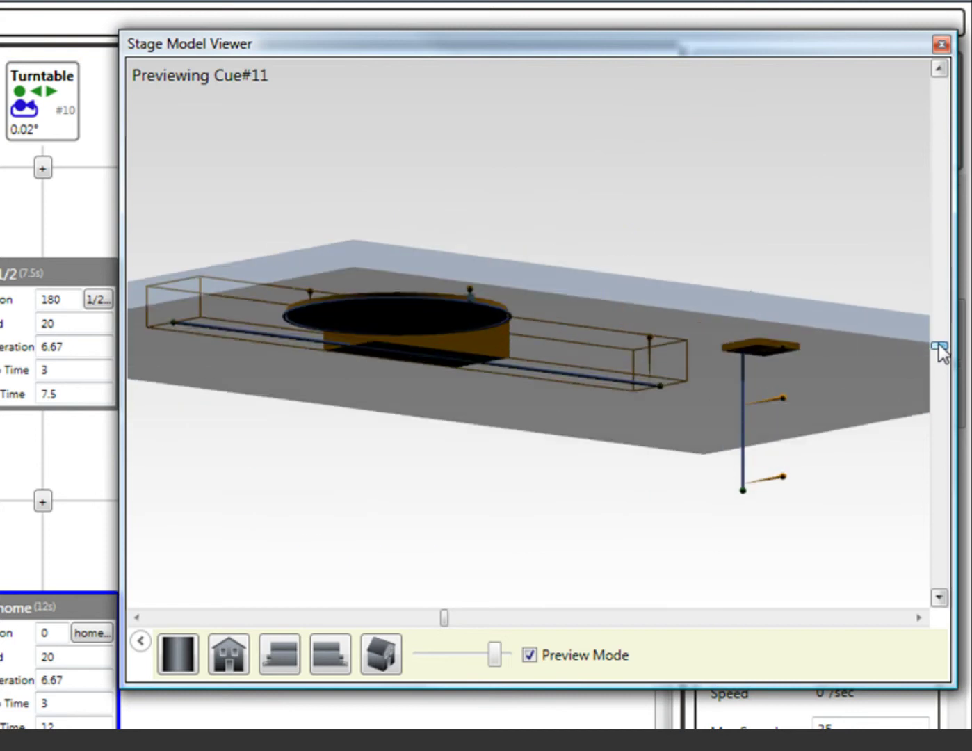
pyautogui.click(783, 394)
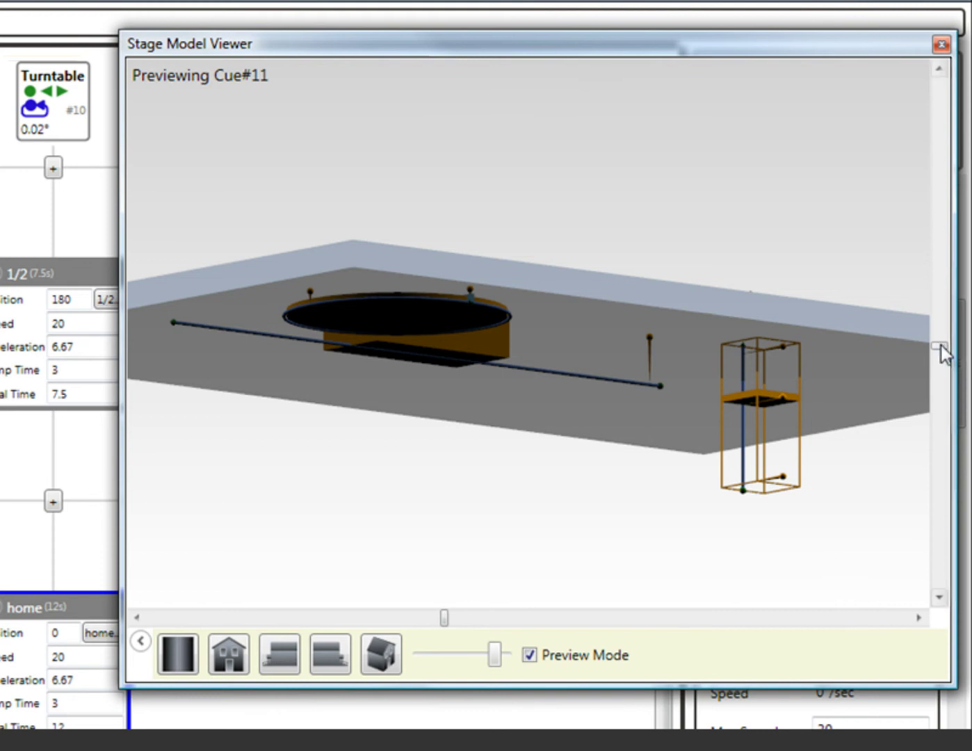
pyautogui.moveTo(939, 346); pyautogui.dragTo(939, 295)
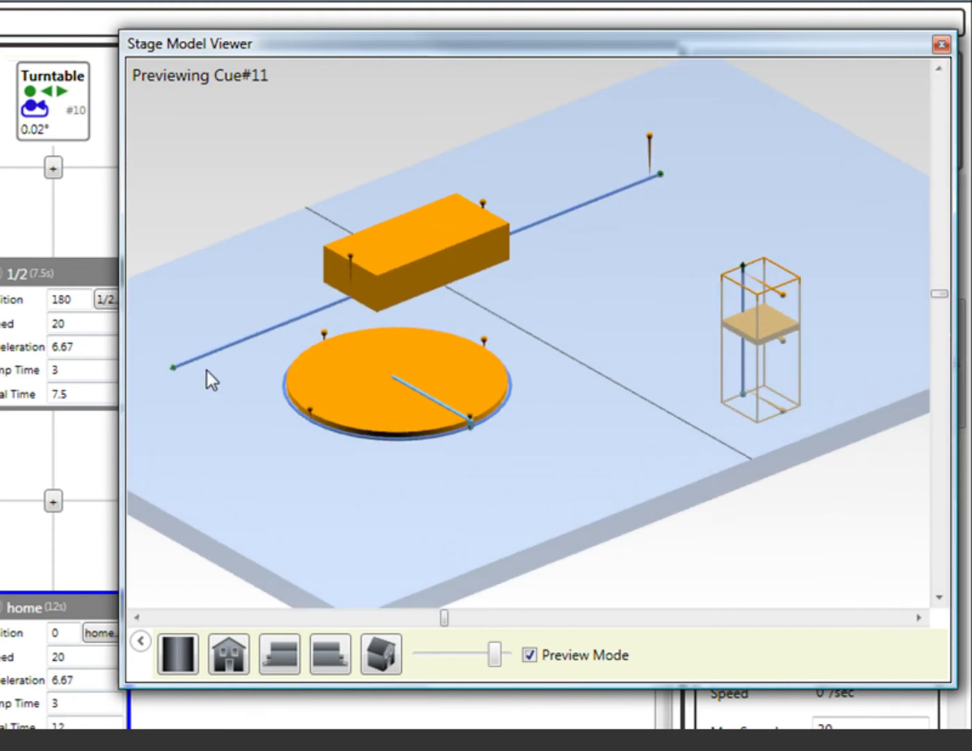
pyautogui.click(311, 408)
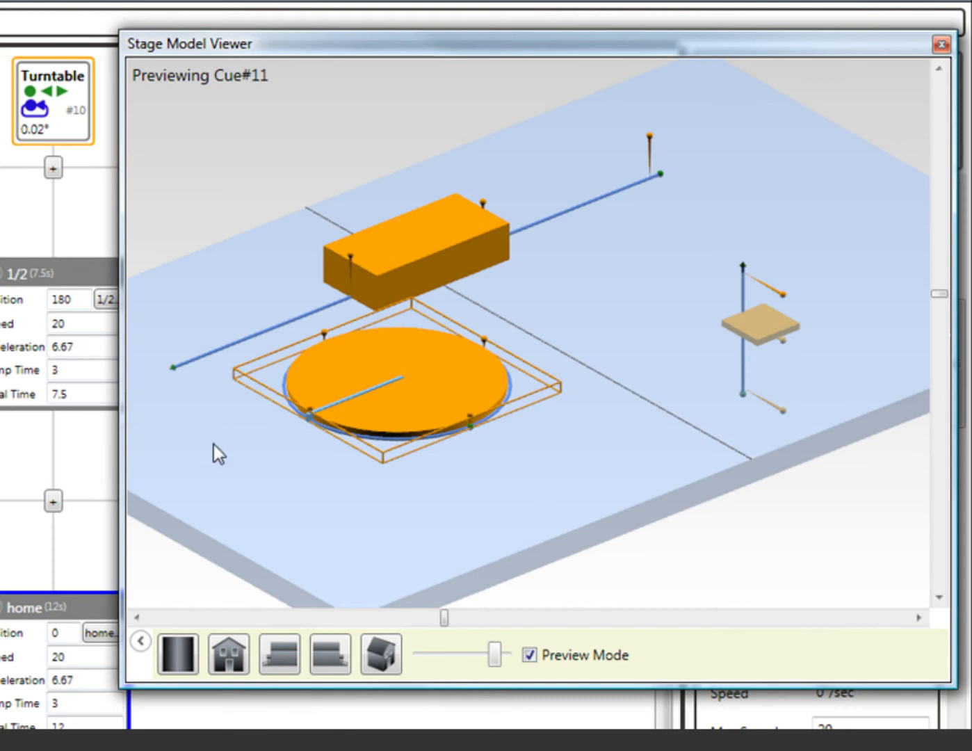
pyautogui.click(320, 333)
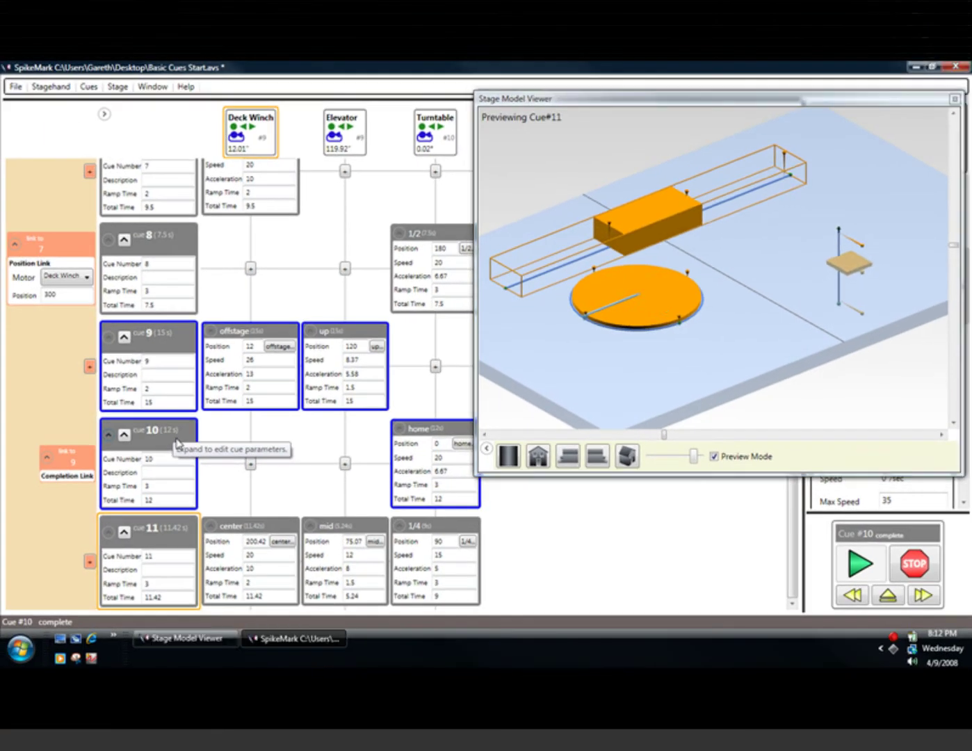
# Step: Preview cues 10, 9, 8 and 11 in turn while collapsing their parameters
pyautogui.click(156, 445)
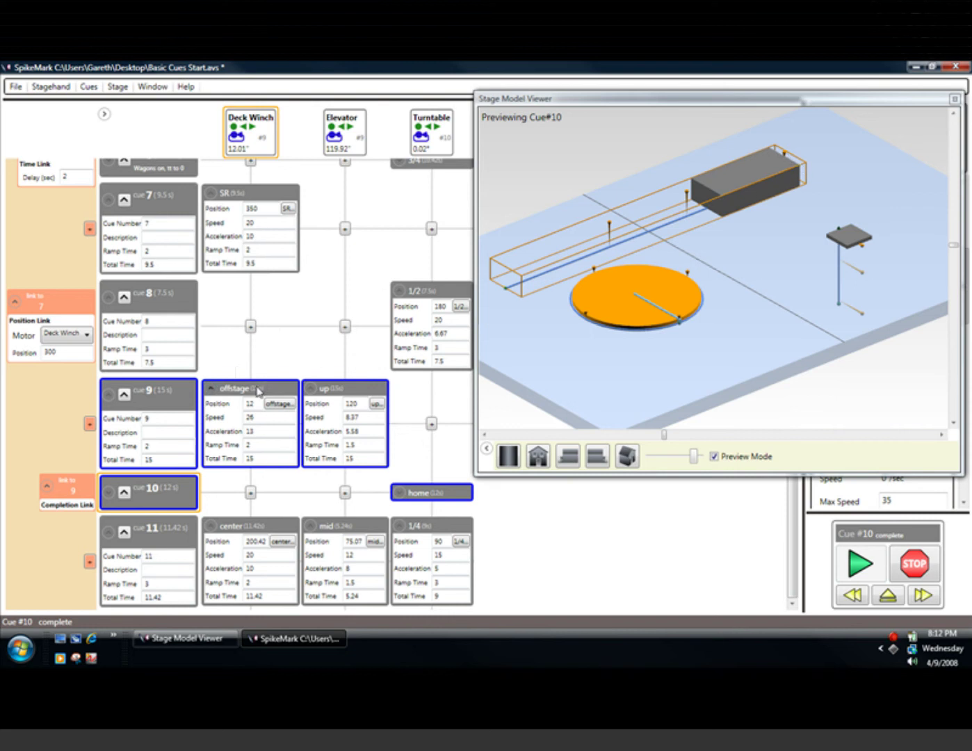
pyautogui.click(212, 389)
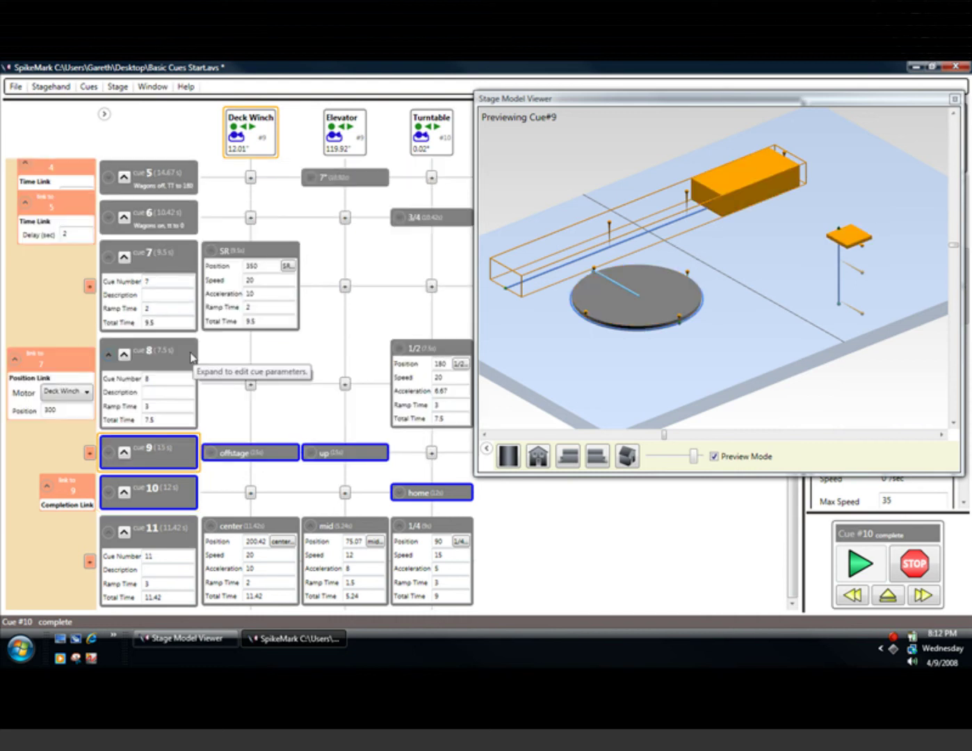
pyautogui.click(192, 358)
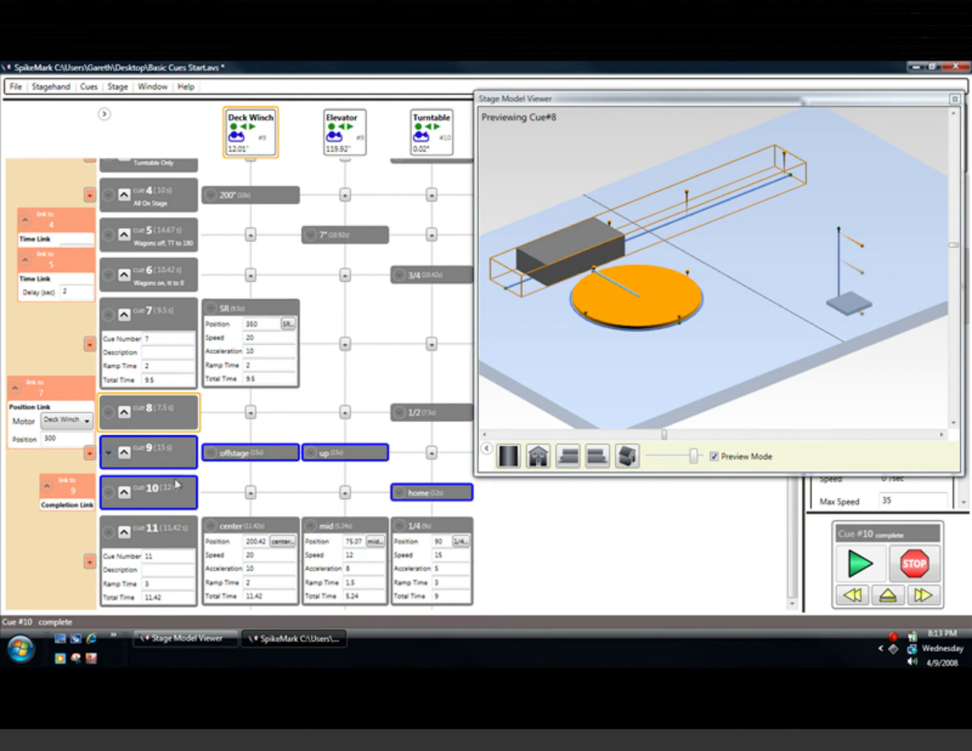
pyautogui.click(171, 532)
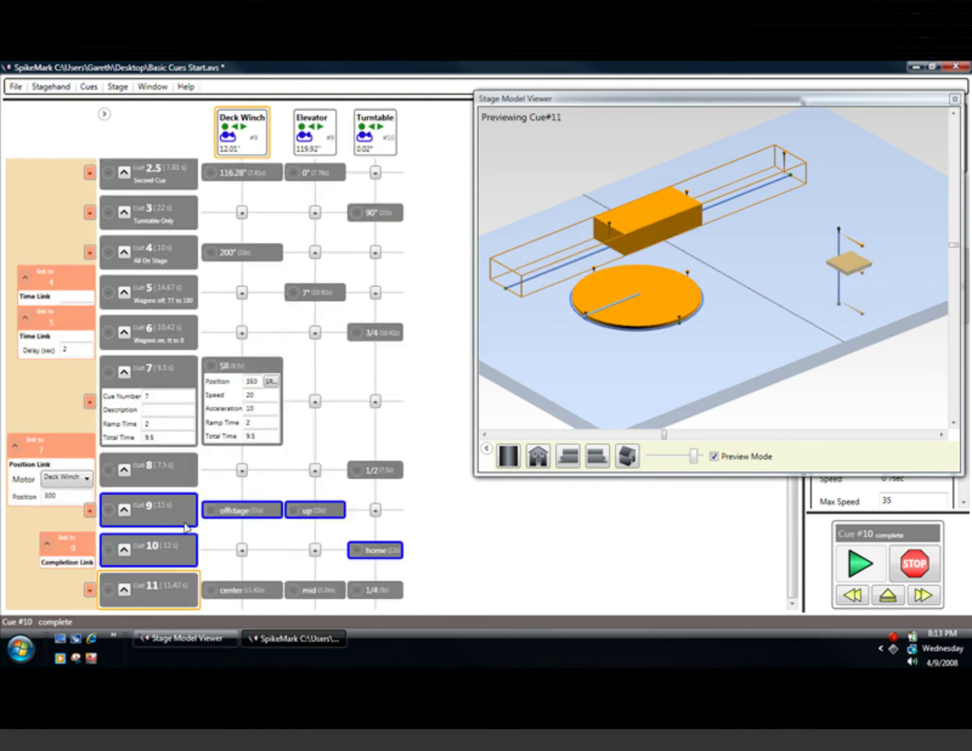
# Step: Retarget cue 11 in the preview, moving the Deck Winch to the SR spike and the Turntable to the 3/4 spike
pyautogui.click(608, 229)
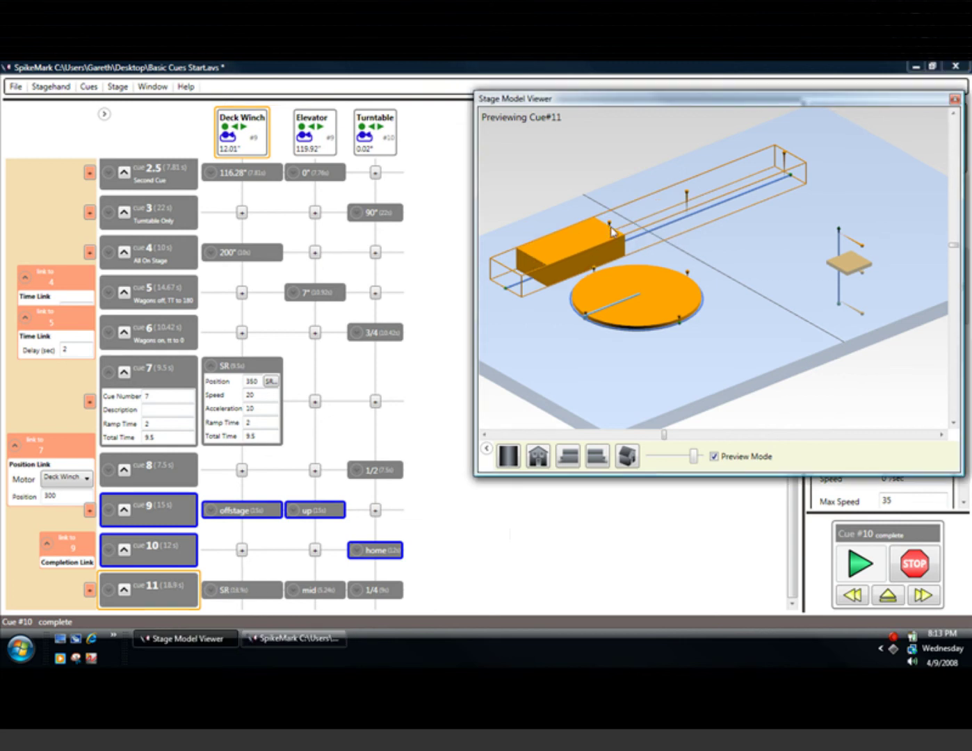
pyautogui.click(680, 318)
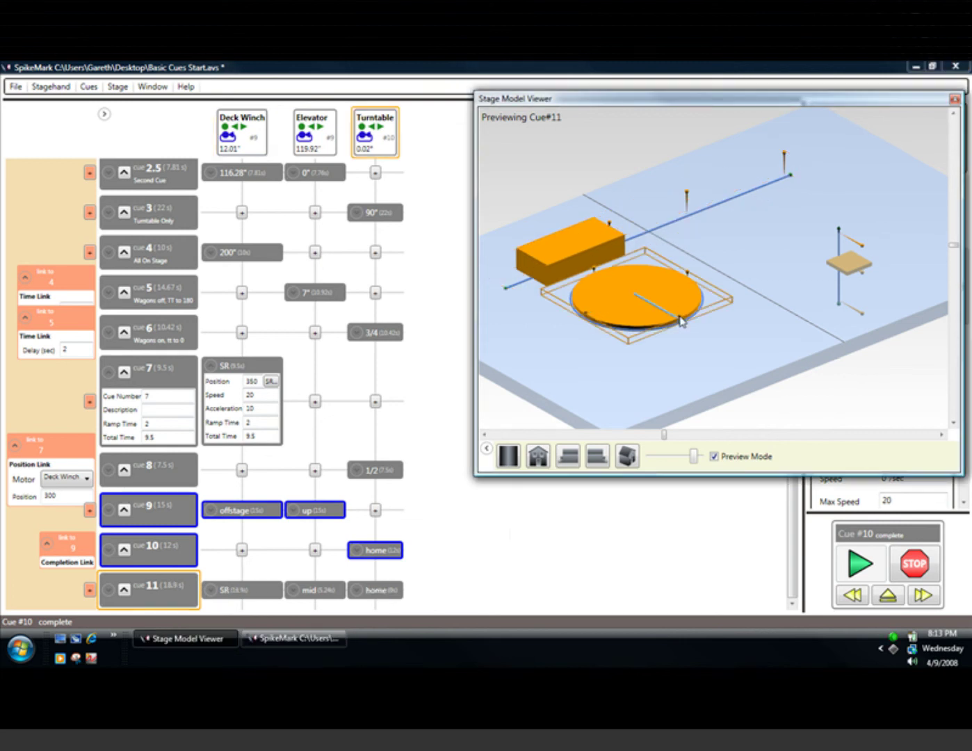
pyautogui.click(734, 460)
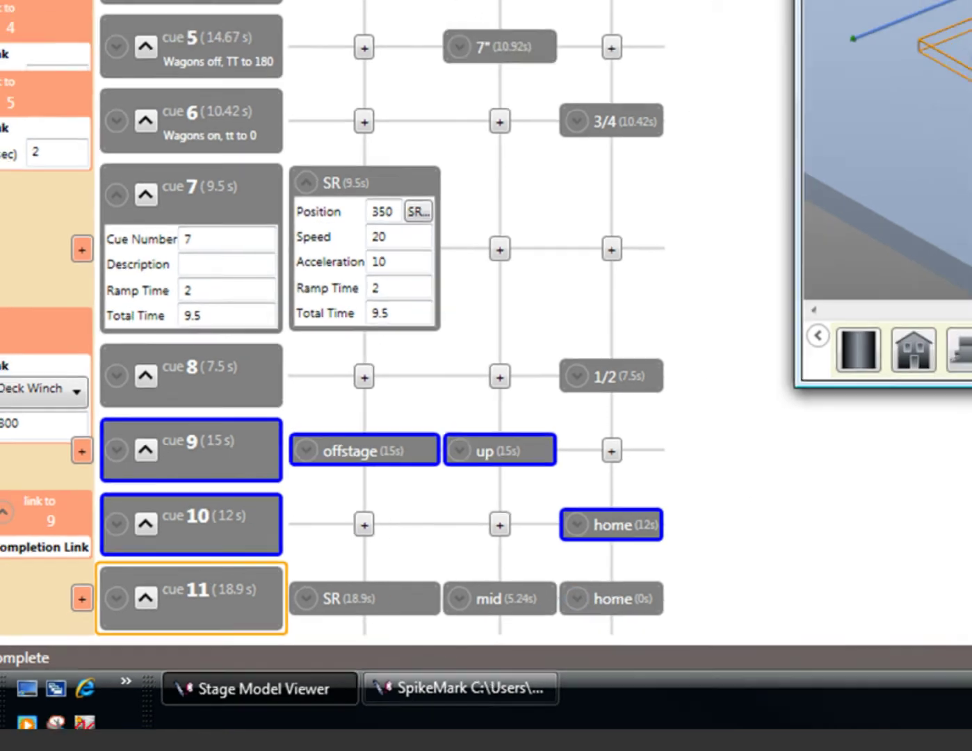
pyautogui.click(749, 461)
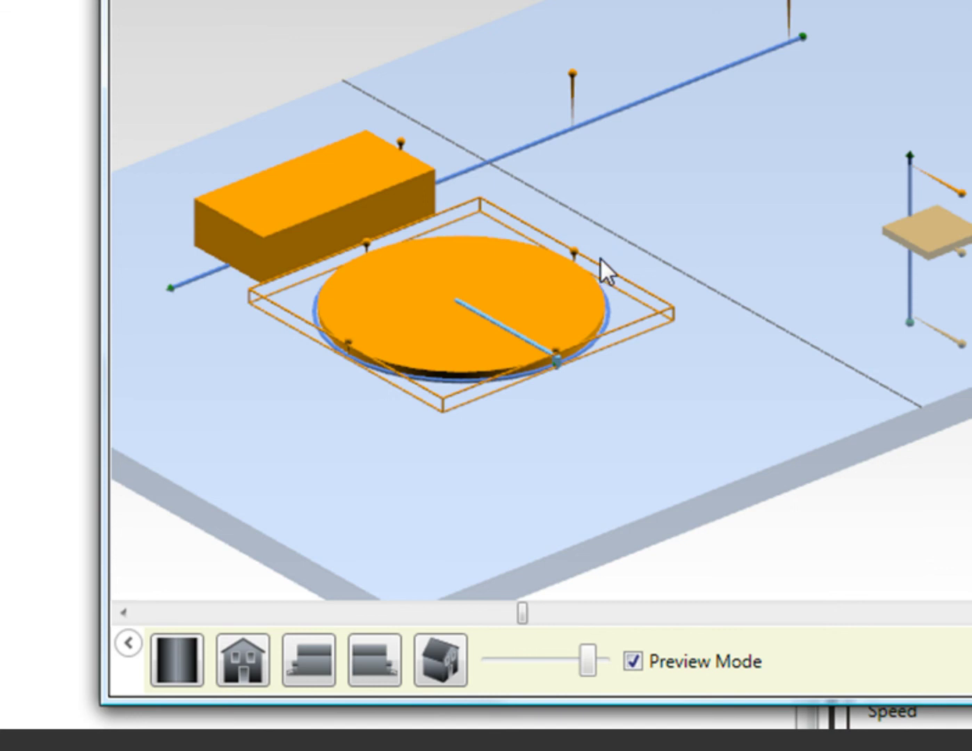
pyautogui.click(573, 250)
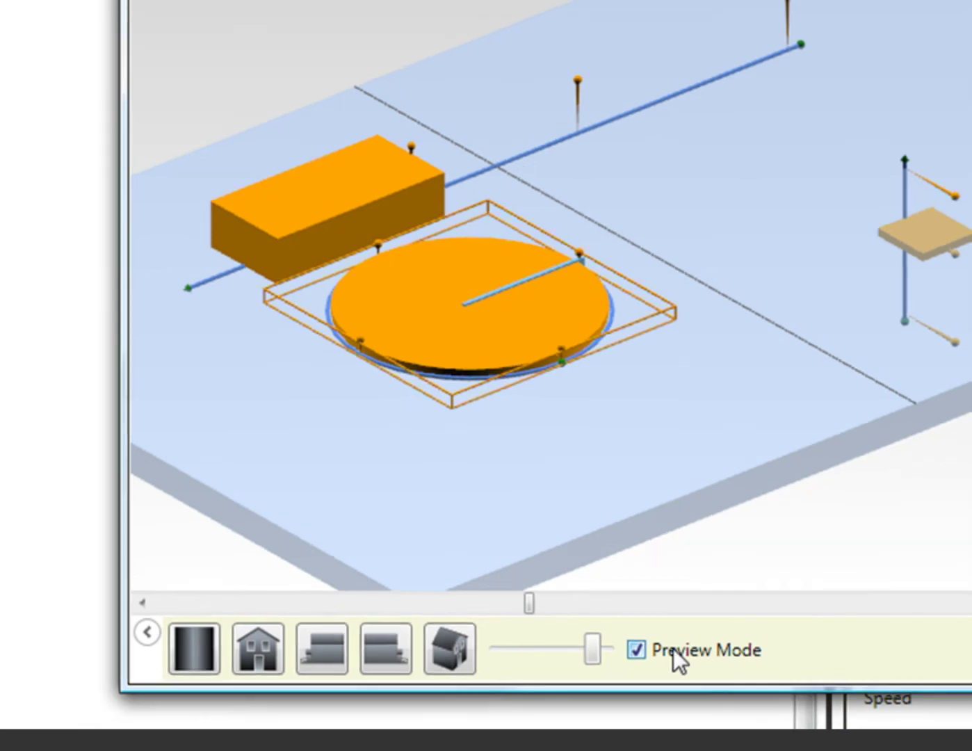
# Step: Turn off Preview Mode, then load and run cue 11
pyautogui.click(672, 658)
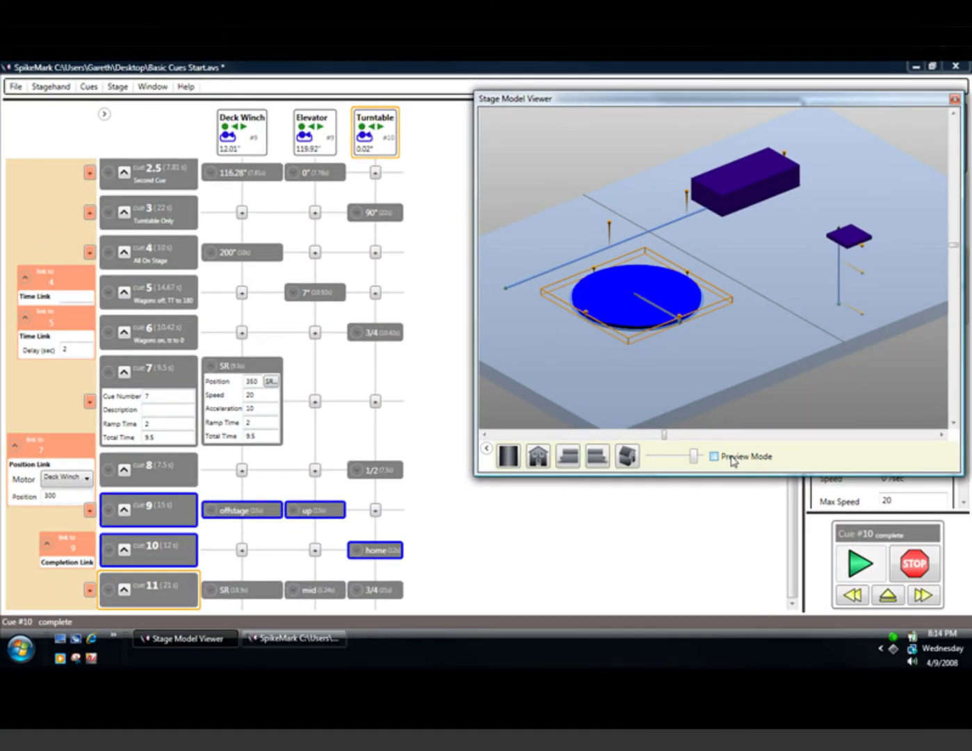
pyautogui.click(126, 590)
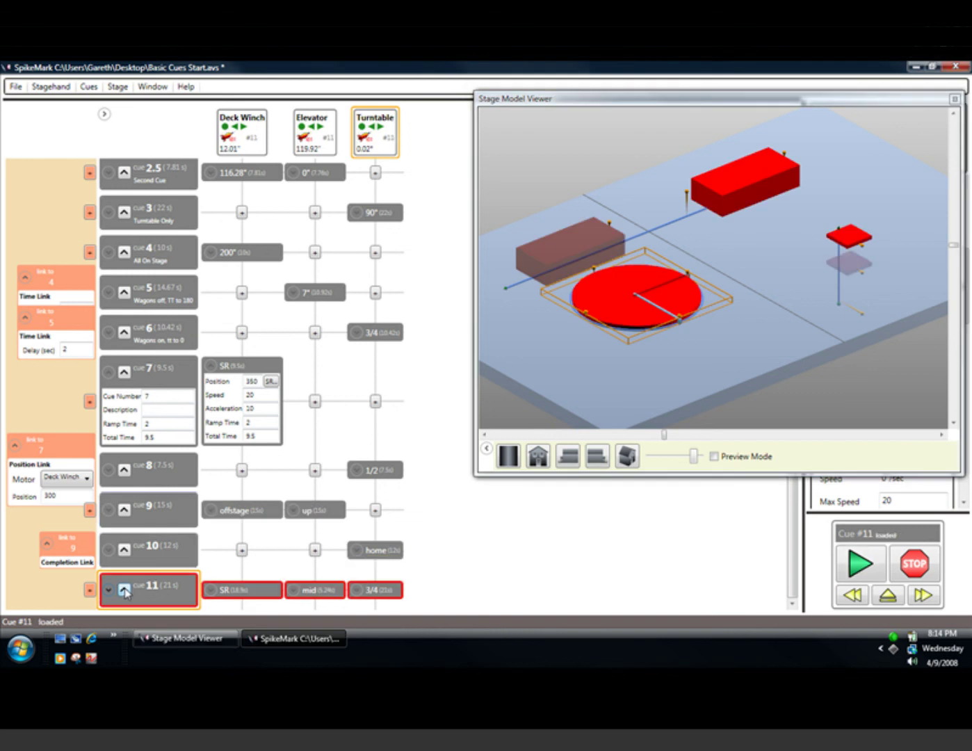
pyautogui.click(849, 567)
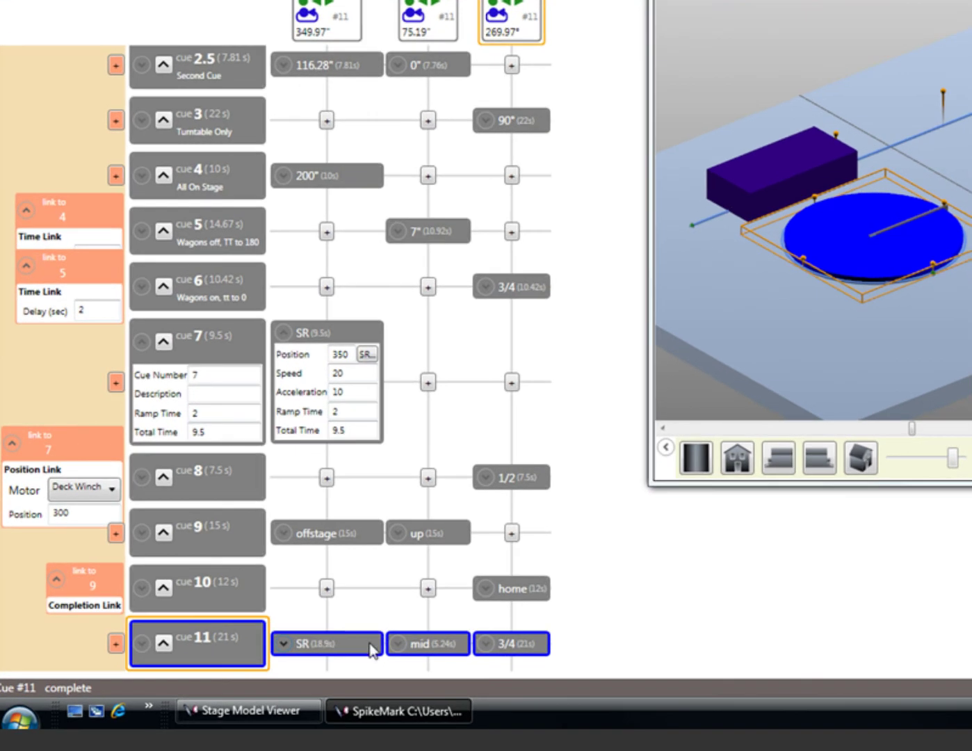
# Step: Delete the Deck Winch movement from cue 11
pyautogui.rightClick(275, 591)
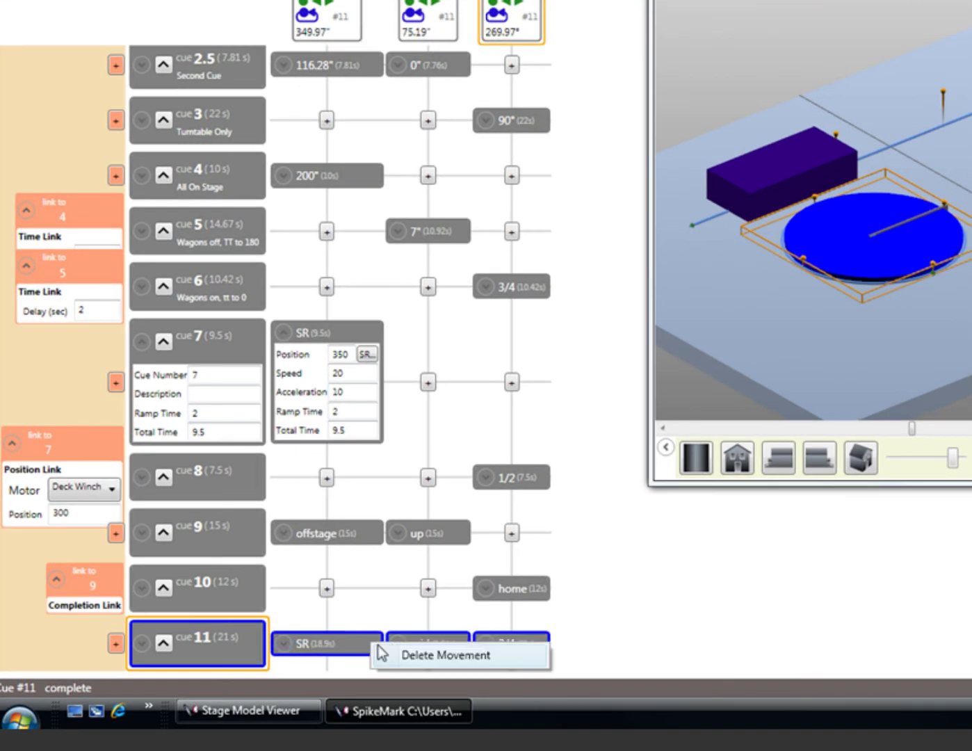
pyautogui.click(425, 656)
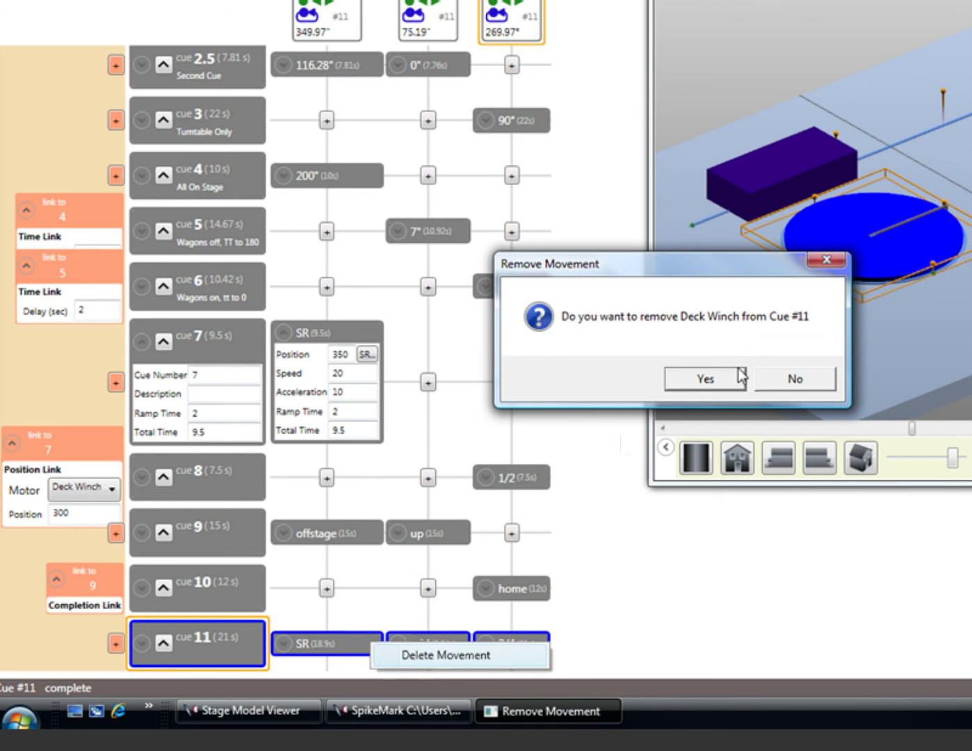
pyautogui.click(722, 379)
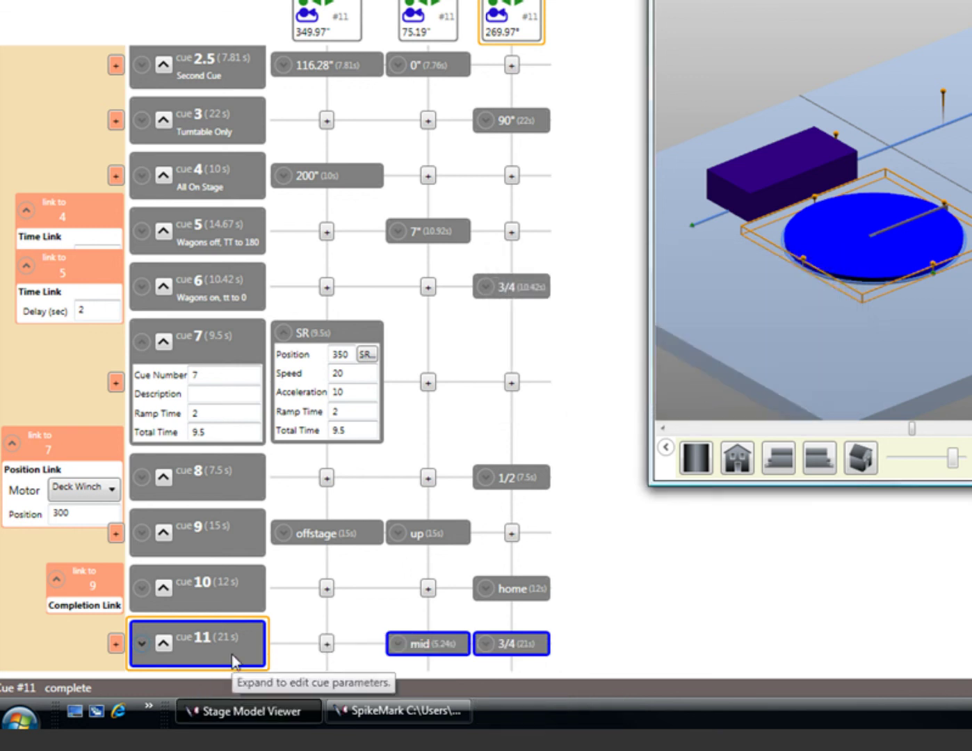
# Step: Delete cue 11 from the cue list
pyautogui.rightClick(233, 662)
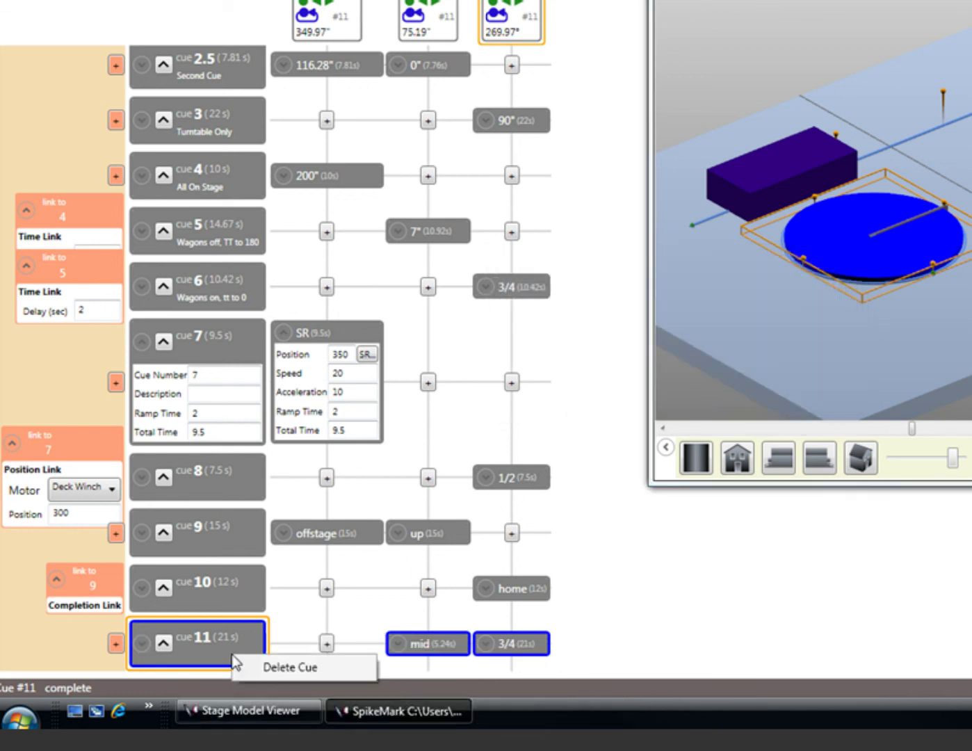
pyautogui.click(272, 671)
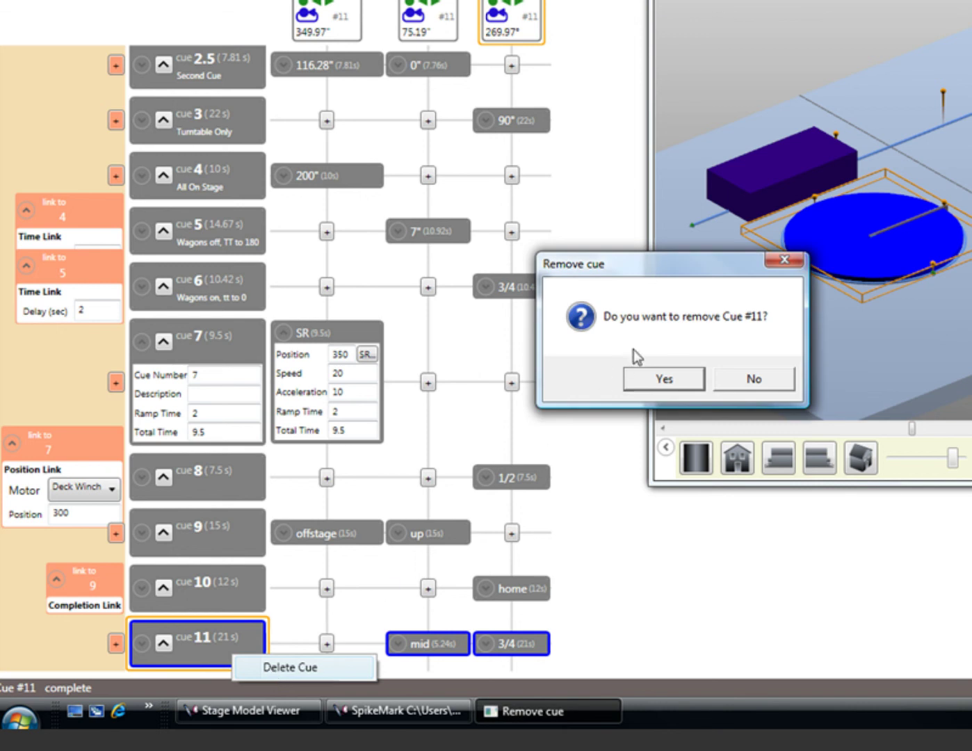
pyautogui.click(664, 377)
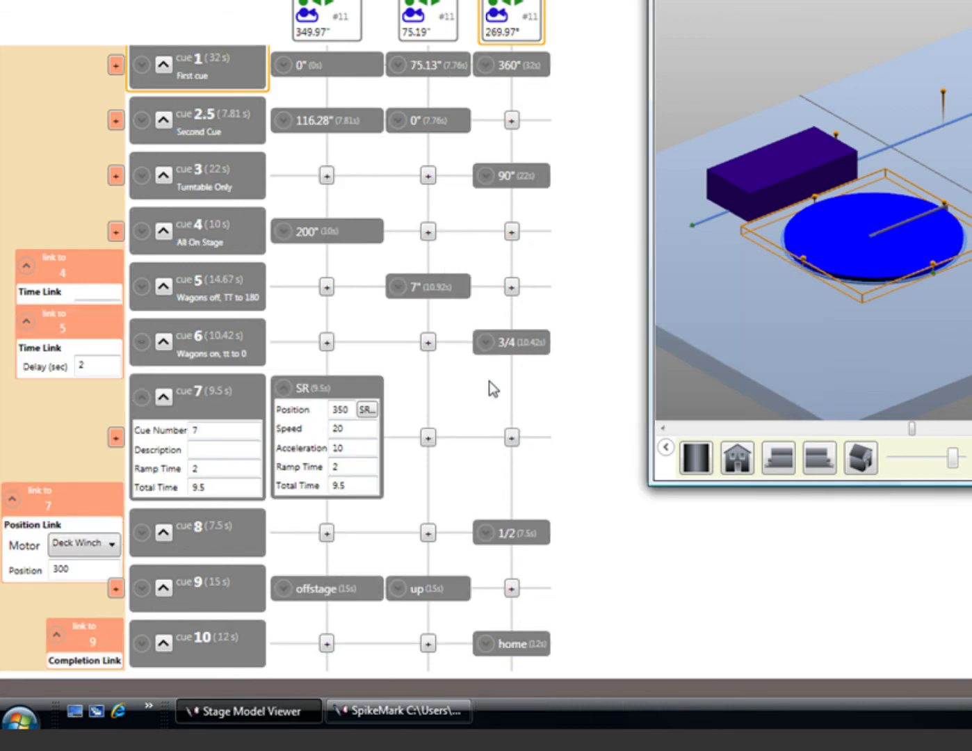
# Step: Collapse cue 8's position link and delete cue 9 from the cue list
pyautogui.click(73, 506)
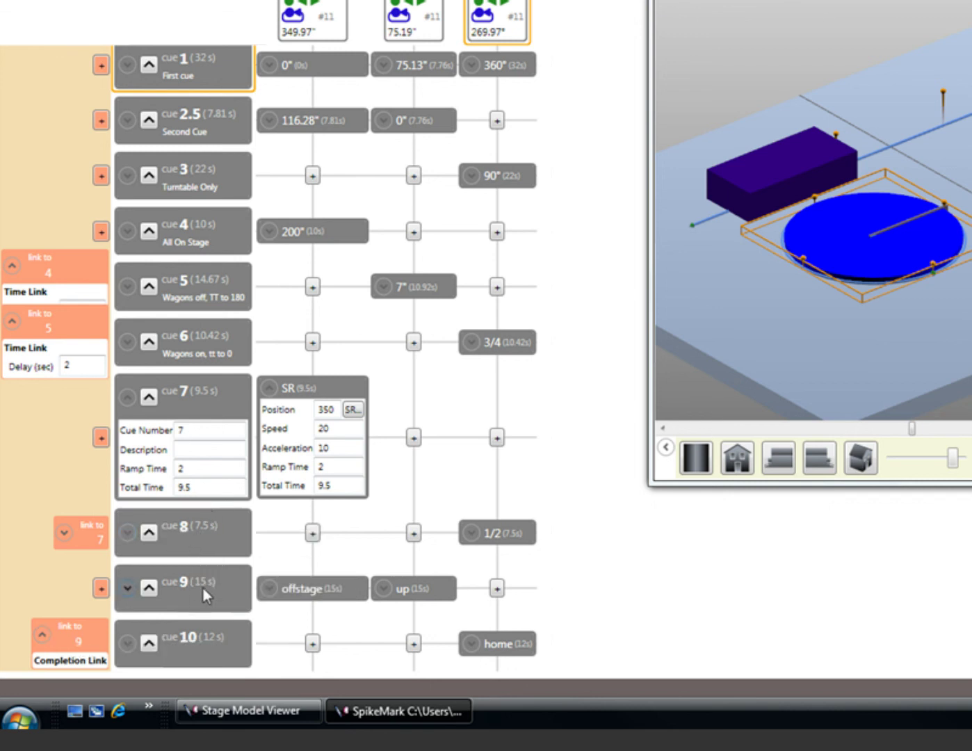
pyautogui.rightClick(230, 581)
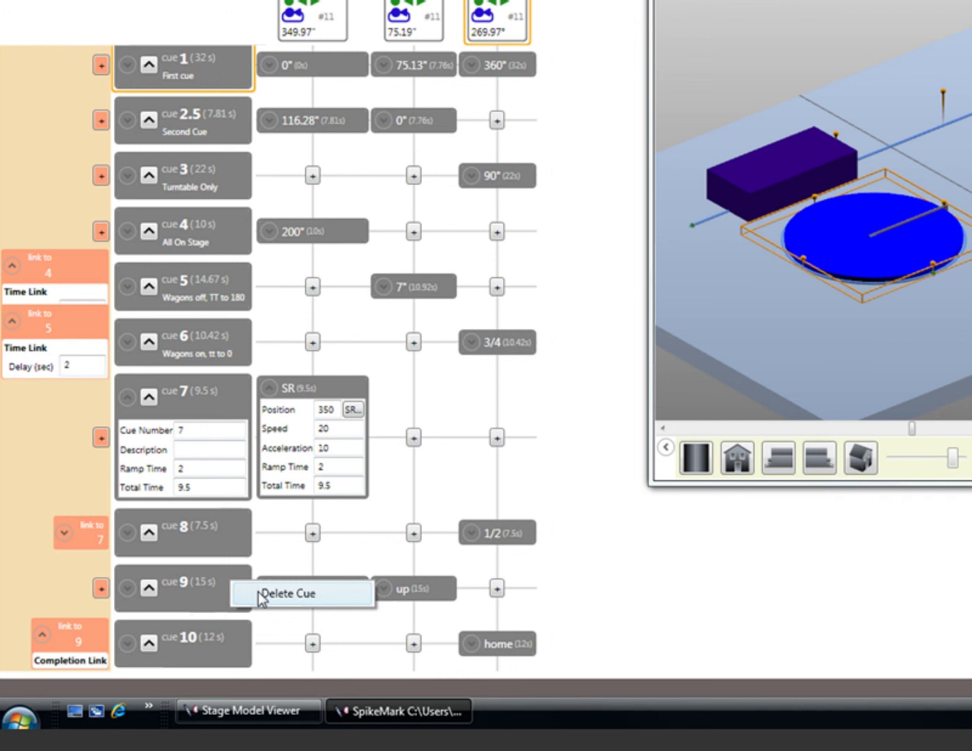
pyautogui.click(260, 593)
pyautogui.click(667, 380)
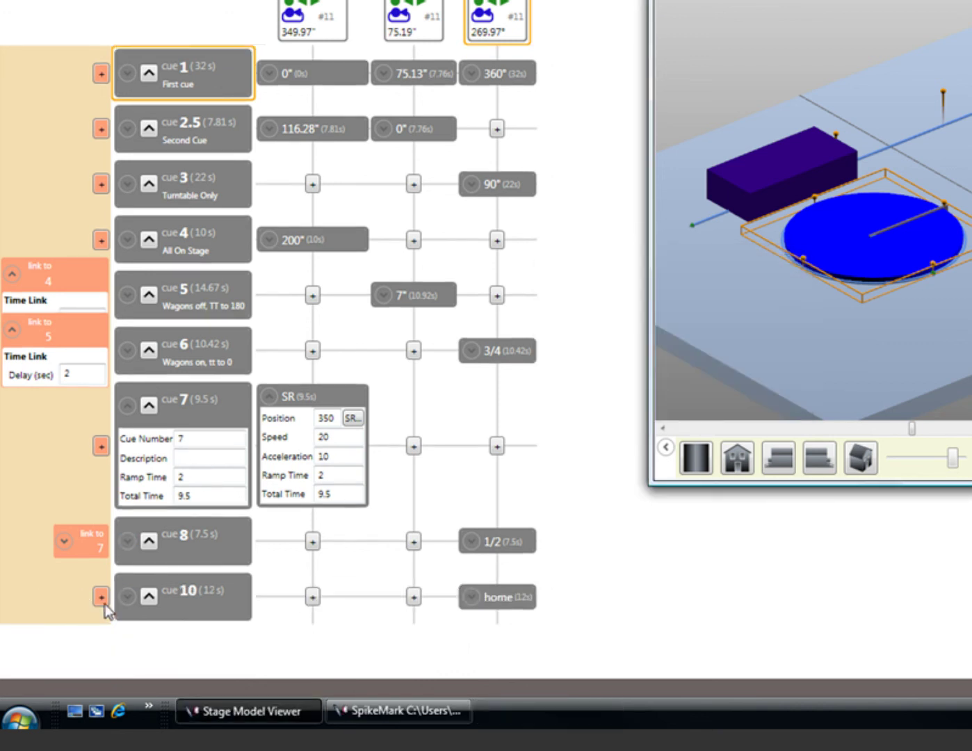
# Step: Delete the link from cue 8 to its parent cue 7
pyautogui.rightClick(85, 541)
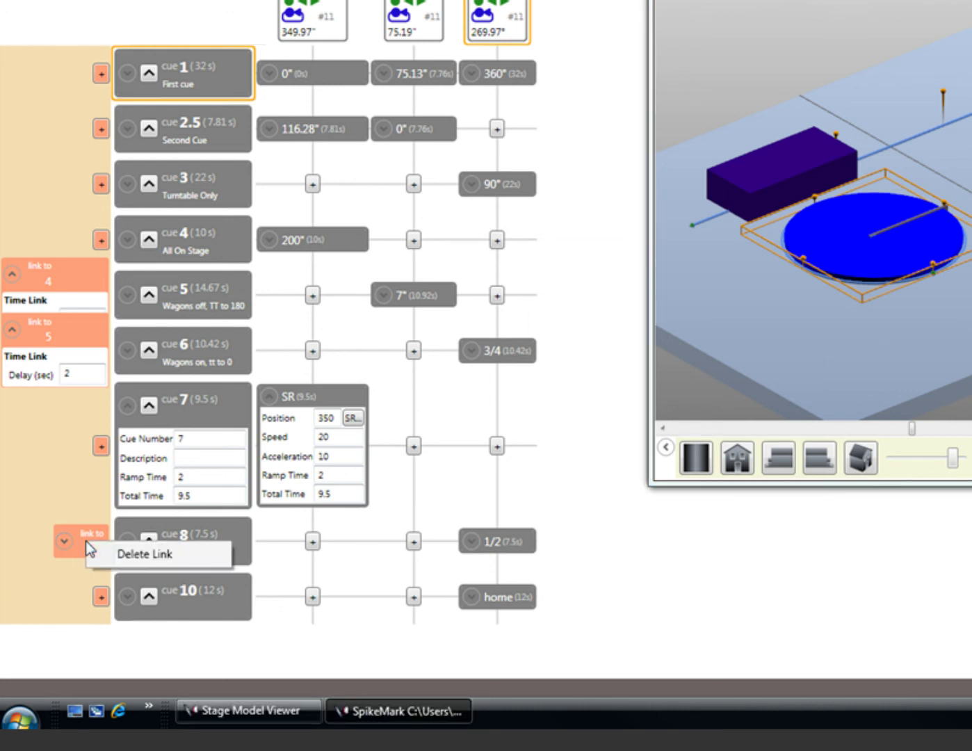
pyautogui.click(117, 556)
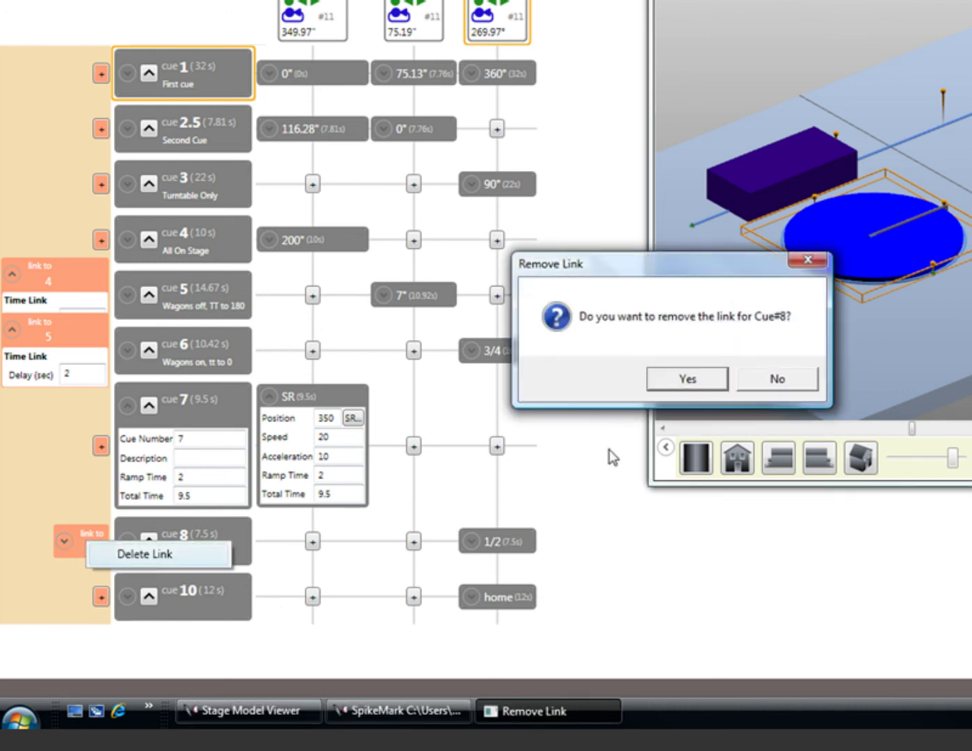
pyautogui.click(713, 381)
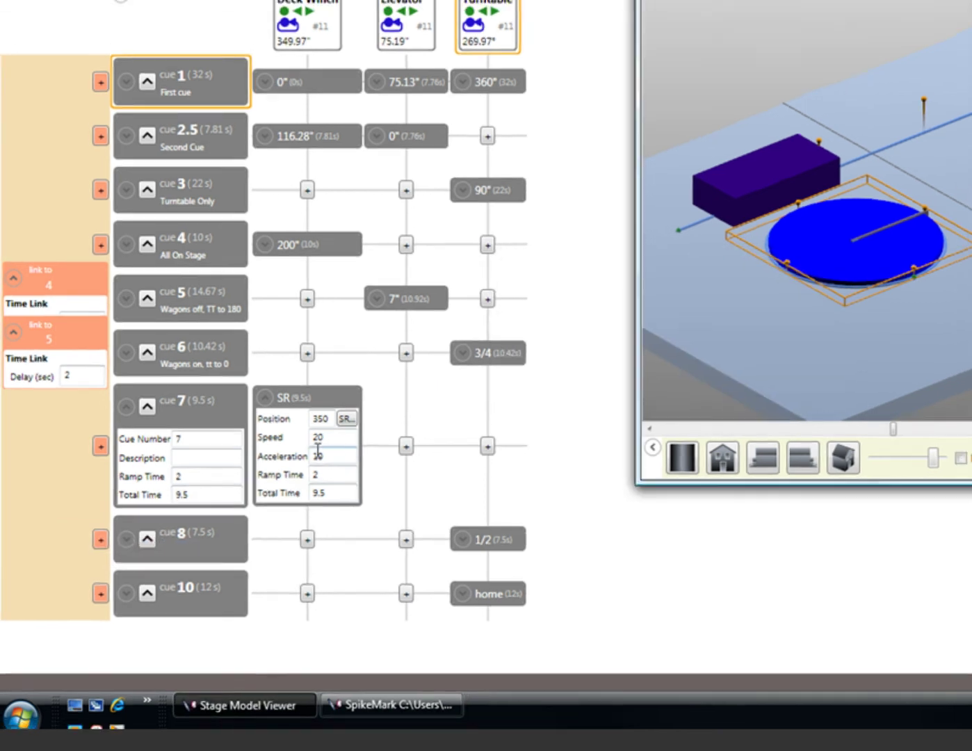